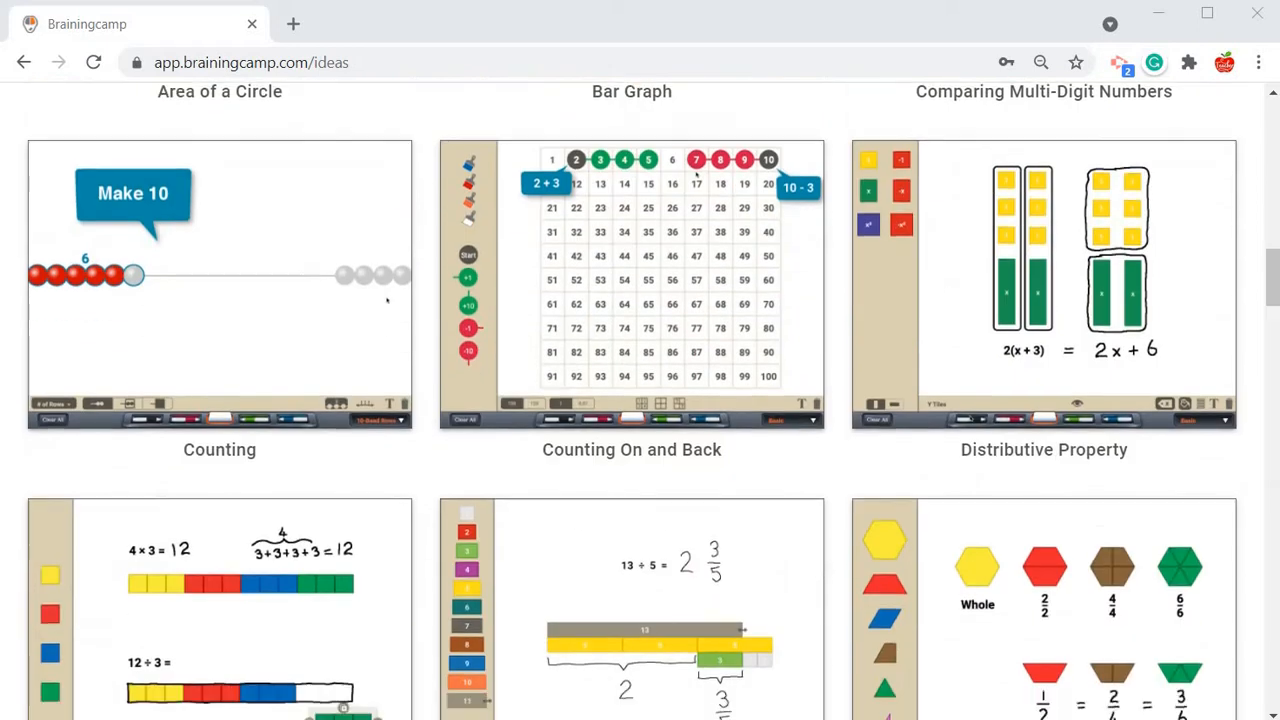
Look through the example activities in the ideas gallery.
{"action": "scroll", "coordinate": [606, 480], "scroll_direction": "down", "scroll_amount": 9}
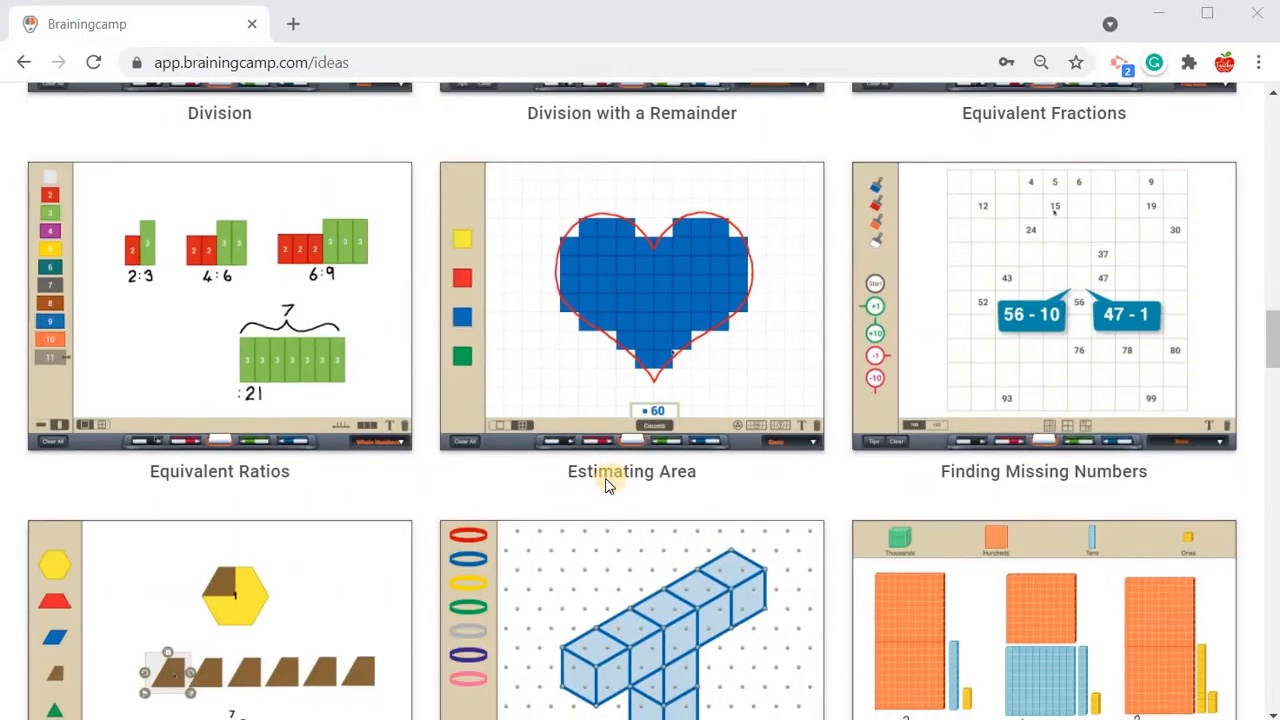
{"action": "scroll", "coordinate": [613, 486], "scroll_direction": "down", "scroll_amount": 2}
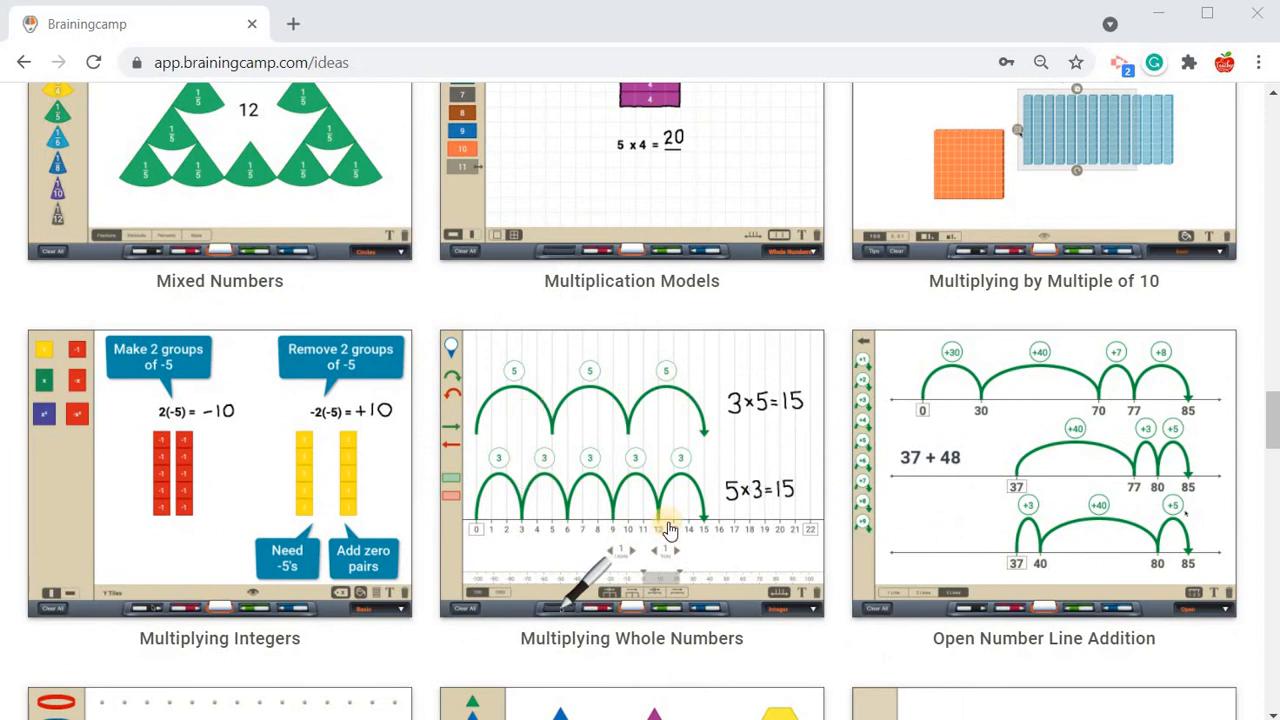
{"action": "scroll", "coordinate": [670, 527], "scroll_direction": "up", "scroll_amount": 20}
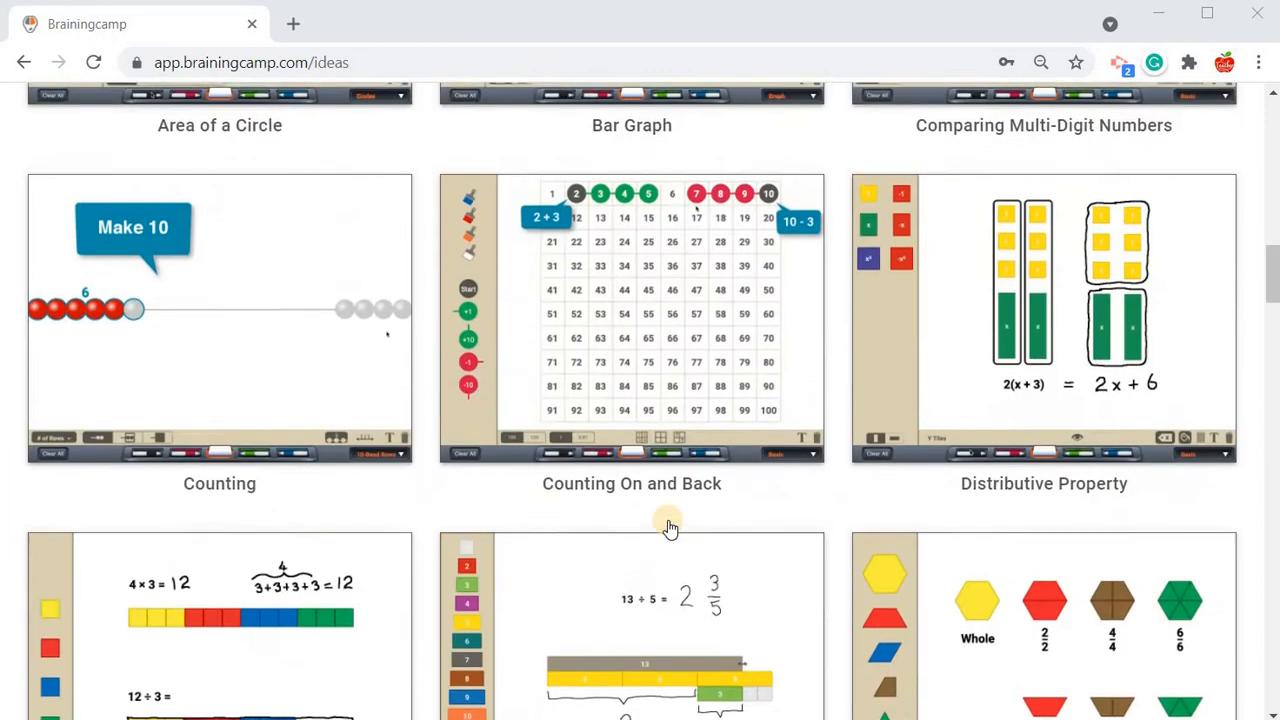
Sign in to the account and open the Number Lines manipulative.
{"action": "left_click", "coordinate": [966, 116]}
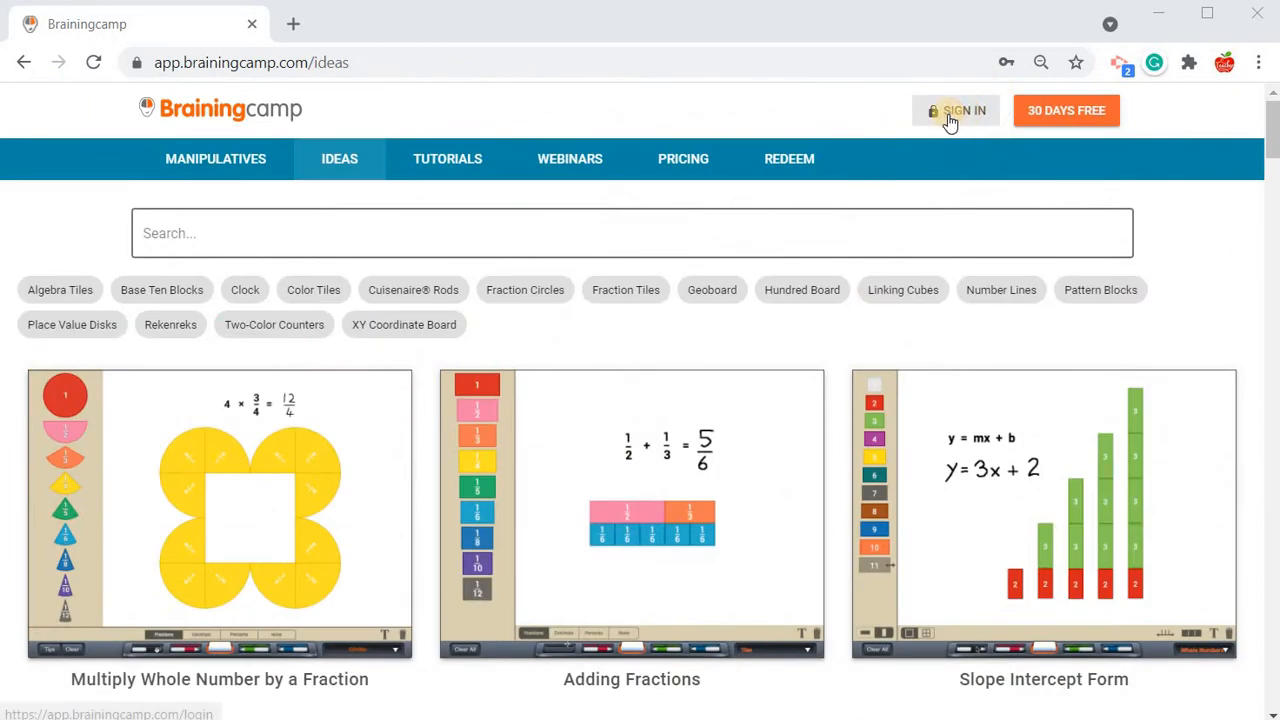
{"action": "left_click", "coordinate": [829, 520]}
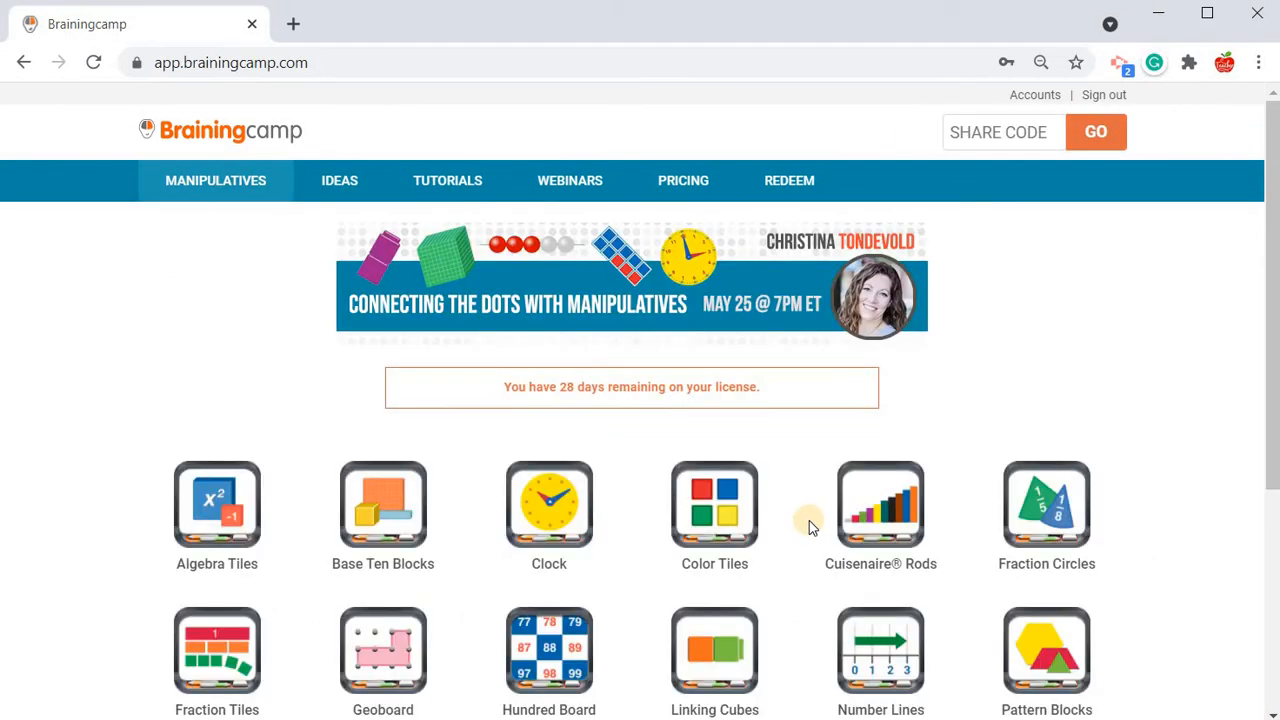
{"action": "scroll", "coordinate": [897, 477], "scroll_direction": "down", "scroll_amount": 2}
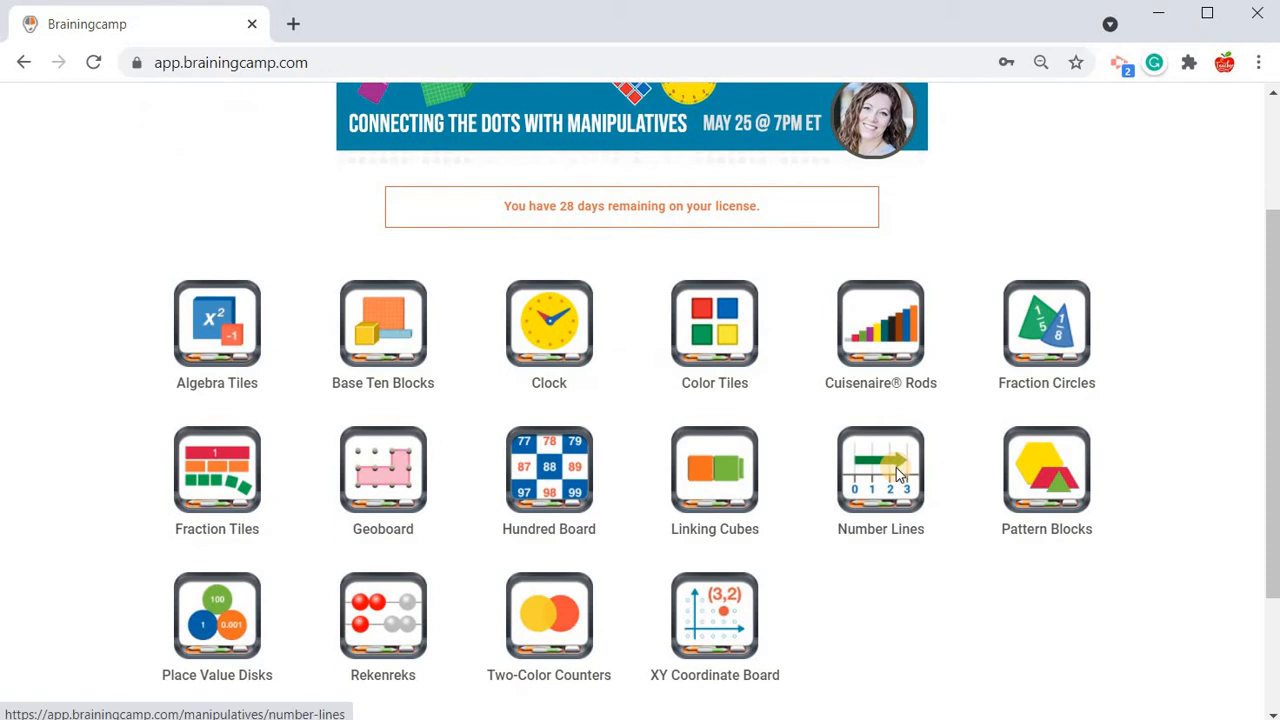
{"action": "left_click", "coordinate": [896, 467]}
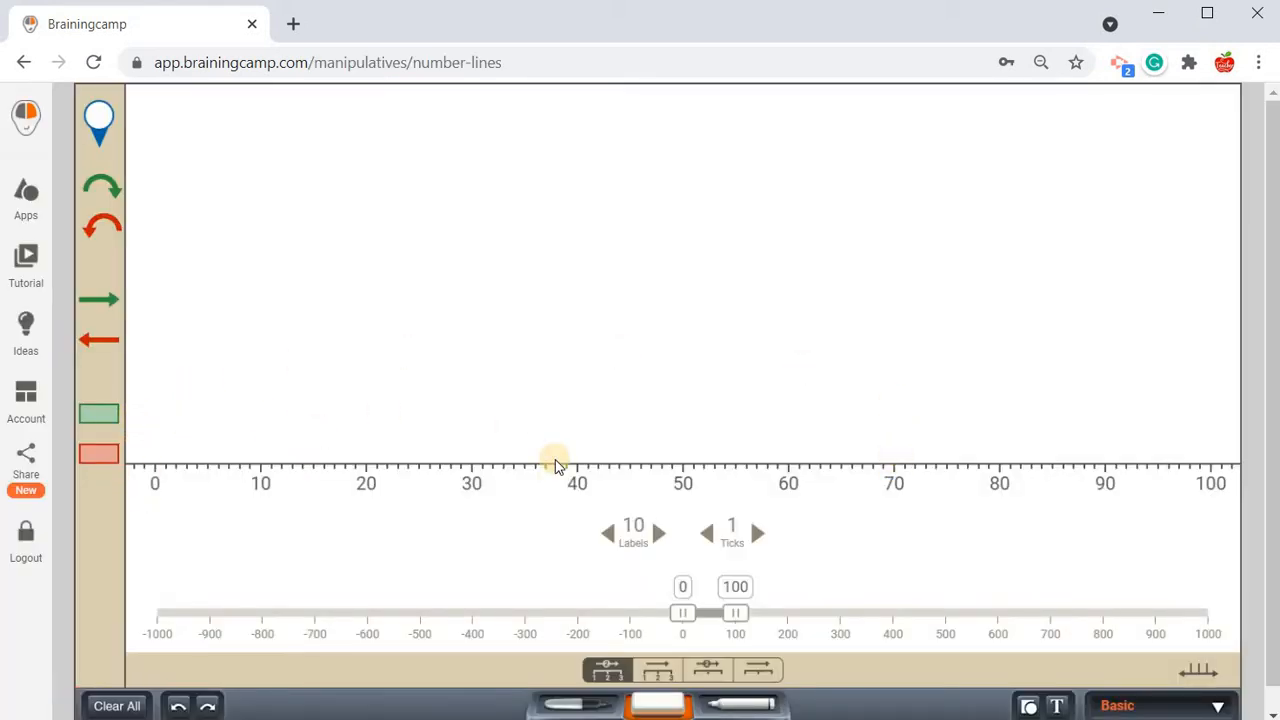
Set the number line's label interval to 1 and its upper limit to 30.
{"action": "left_click", "coordinate": [609, 533]}
{"action": "left_click", "coordinate": [609, 533]}
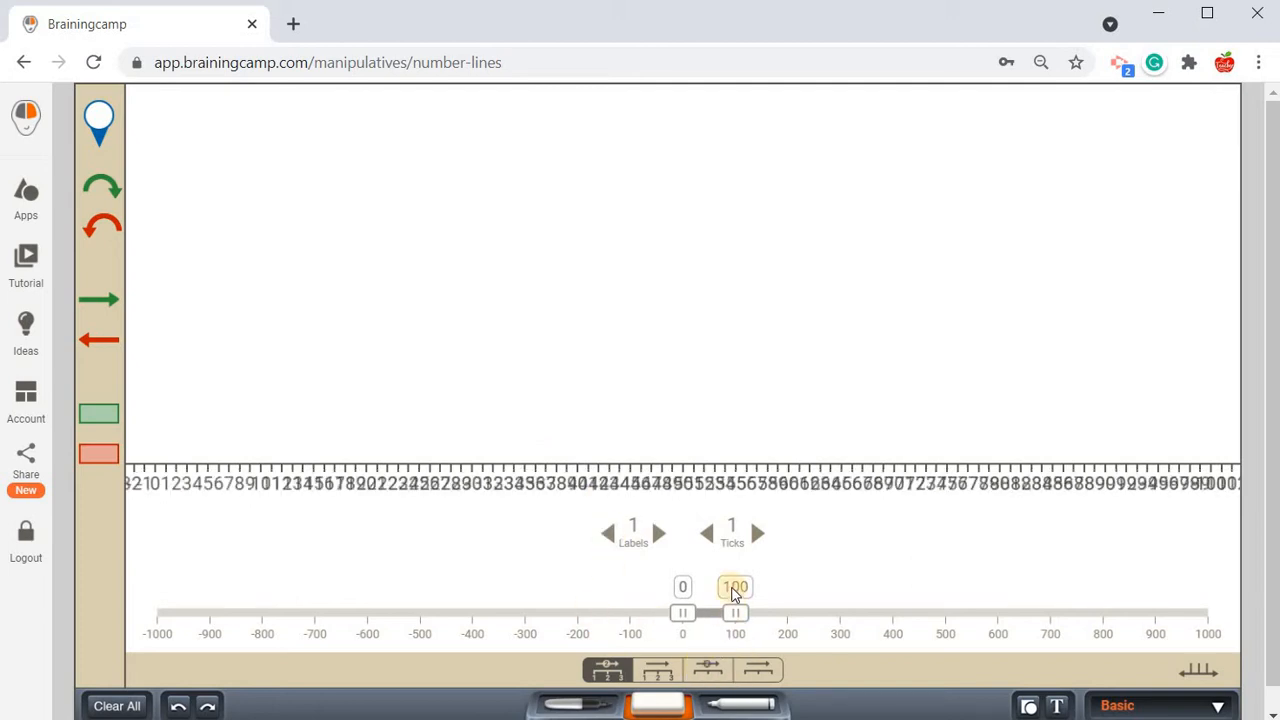
{"action": "left_click", "coordinate": [759, 540]}
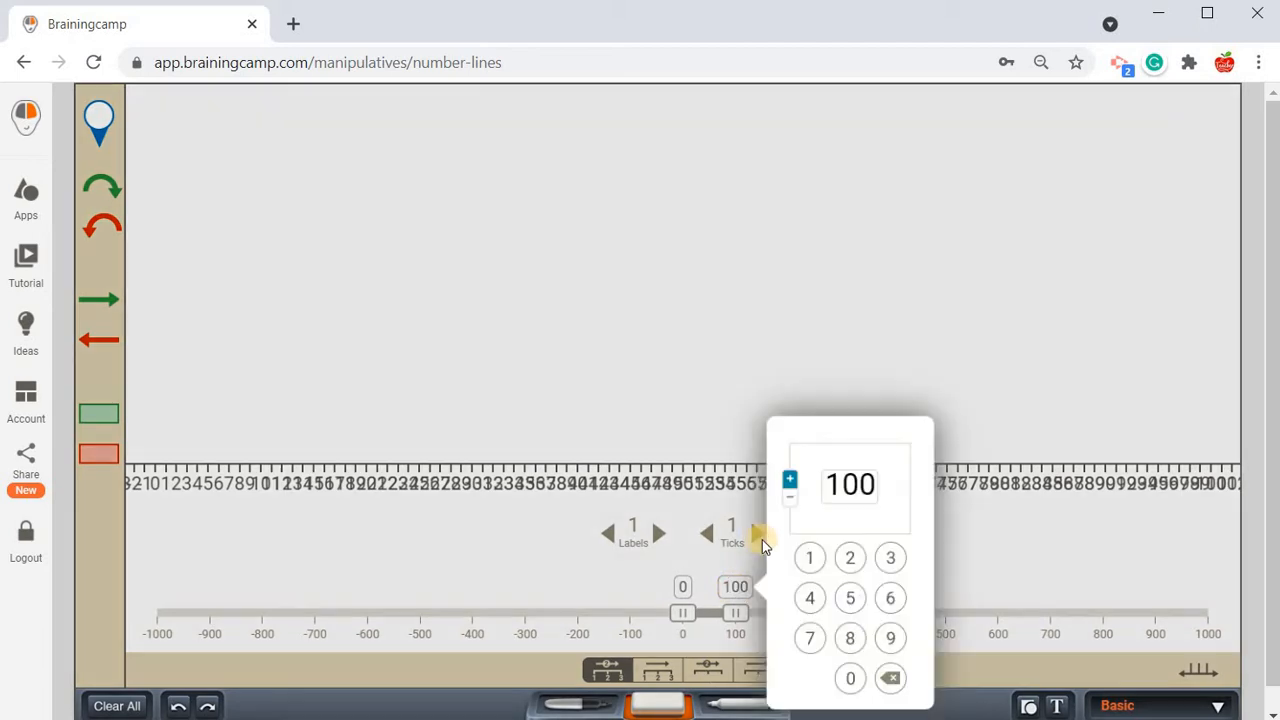
{"action": "type", "text": "30"}
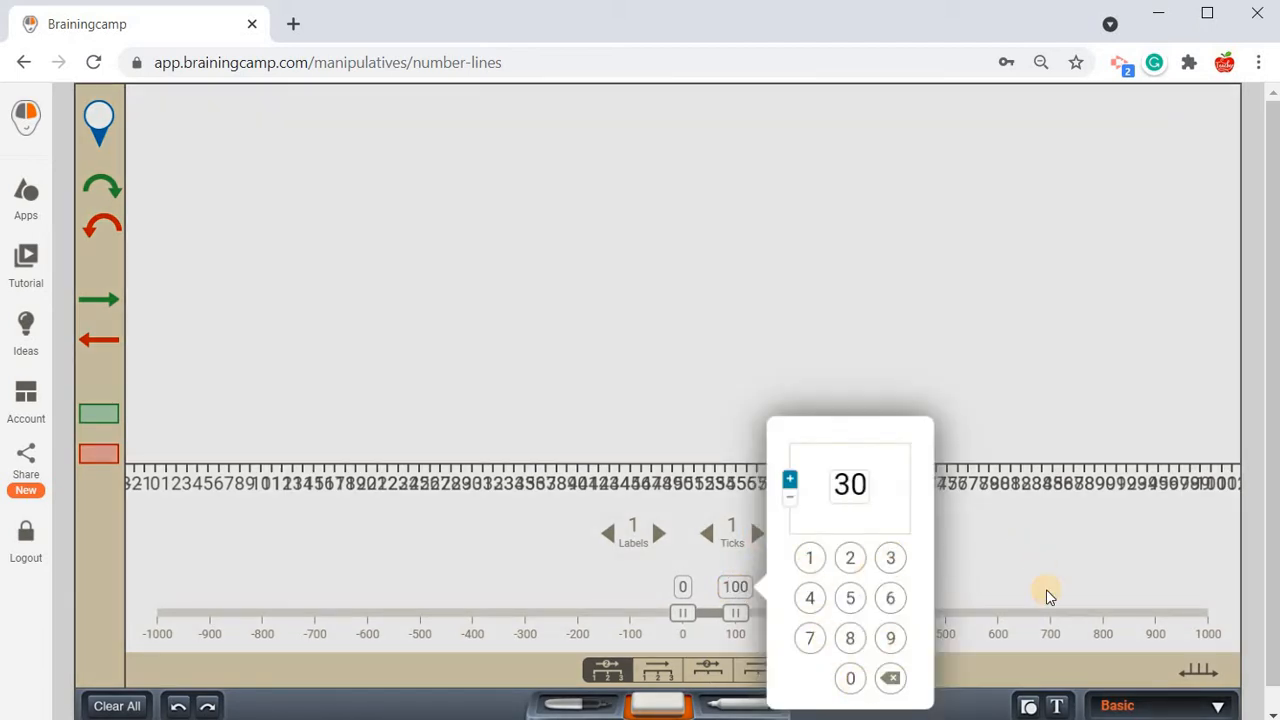
{"action": "key", "text": "Return"}
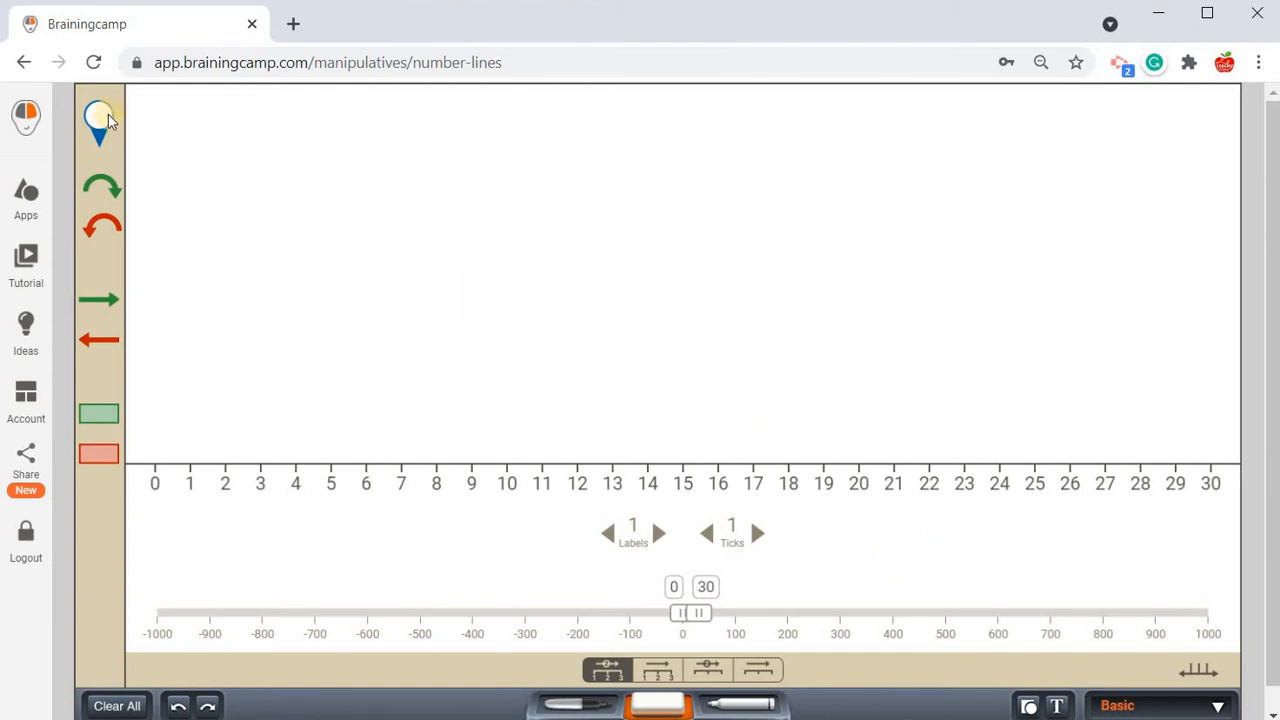
Place a blue marker at 0 on the number line.
{"action": "mouse_move", "coordinate": [147, 193]}
{"action": "left_mouse_down"}
{"action": "mouse_move", "coordinate": [134, 191]}
{"action": "mouse_move", "coordinate": [146, 196]}
{"action": "left_mouse_up"}
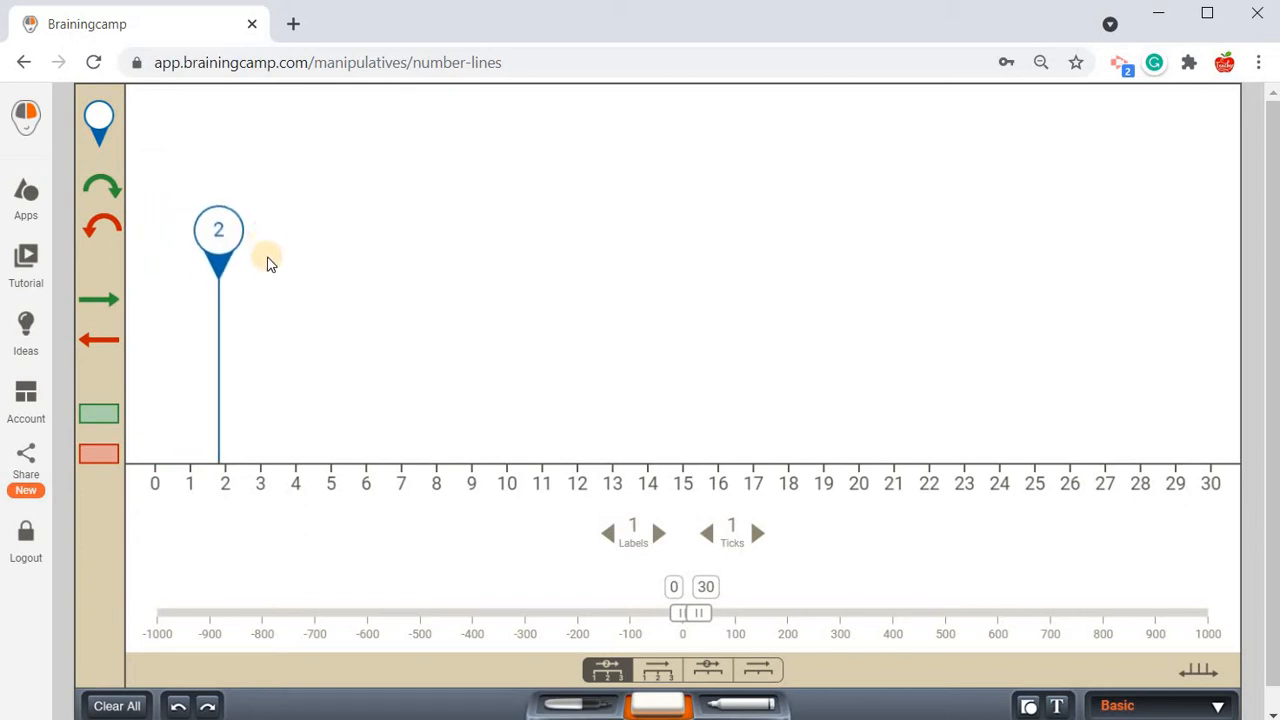
{"action": "left_click", "coordinate": [261, 276]}
{"action": "left_click_drag", "start_coordinate": [296, 278], "coordinate": [335, 285]}
{"action": "mouse_move", "coordinate": [336, 433]}
{"action": "left_mouse_down"}
{"action": "mouse_move", "coordinate": [329, 557]}
{"action": "mouse_move", "coordinate": [334, 408]}
{"action": "left_mouse_up"}
{"action": "left_click_drag", "start_coordinate": [197, 168], "coordinate": [149, 171]}
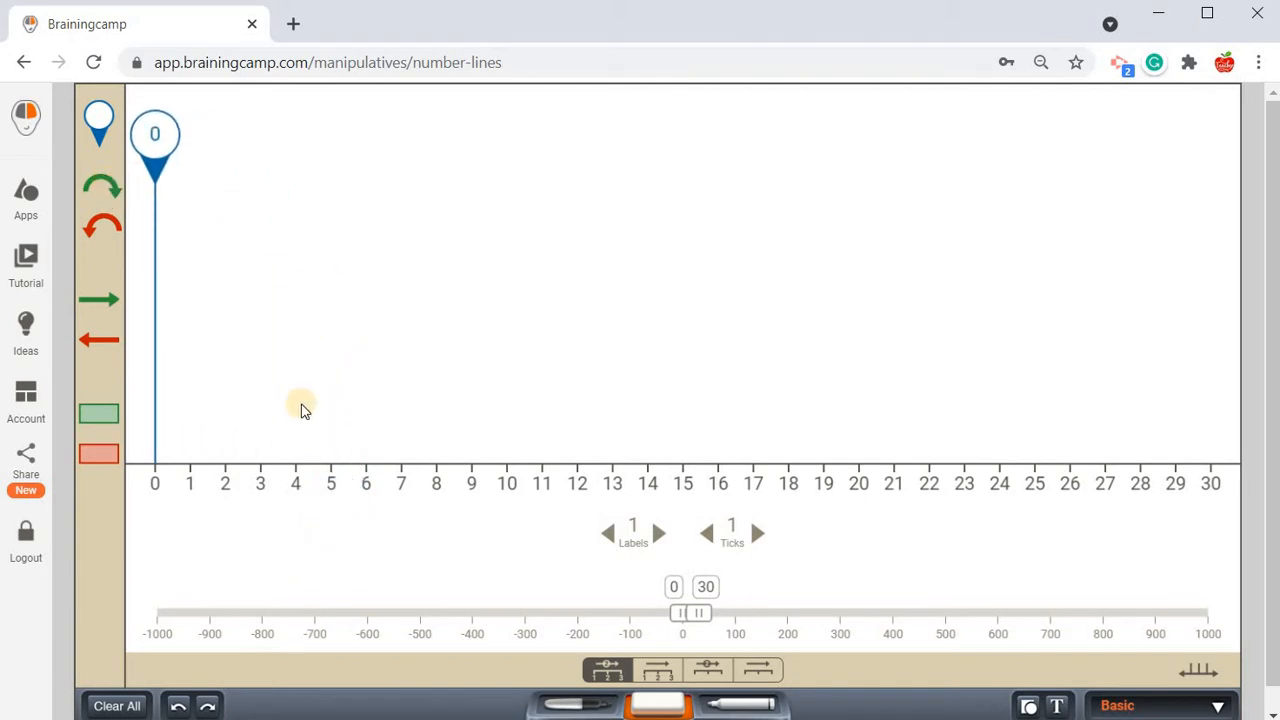
Add a green forward jump of 3 that starts at 0 and lands on 3.
{"action": "left_click_drag", "start_coordinate": [302, 405], "coordinate": [240, 337]}
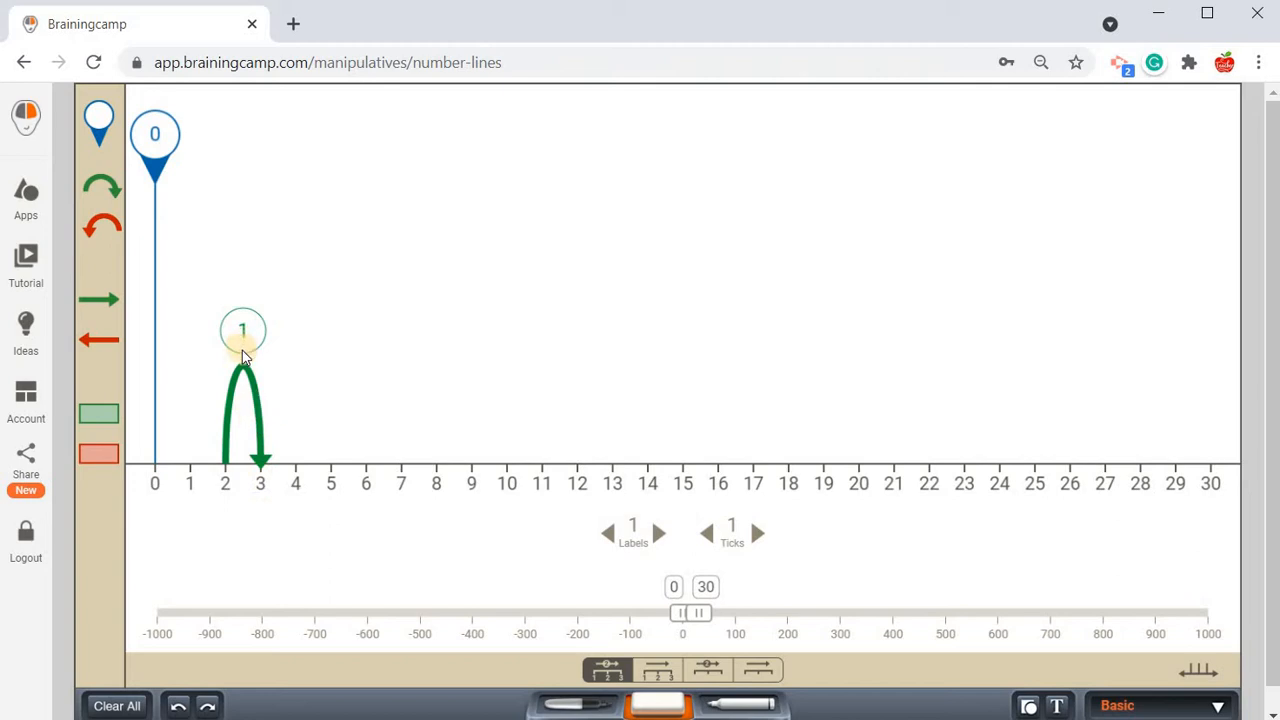
{"action": "left_click_drag", "start_coordinate": [210, 425], "coordinate": [190, 364]}
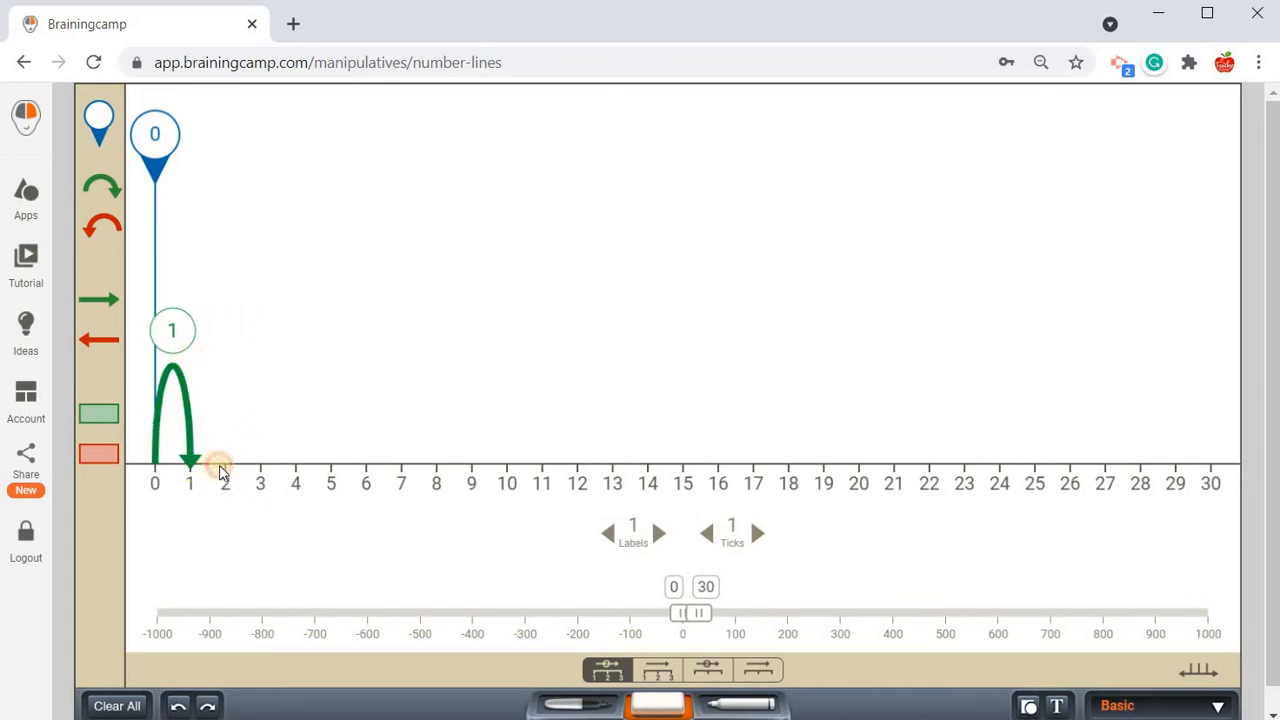
{"action": "left_click_drag", "start_coordinate": [252, 470], "coordinate": [257, 470]}
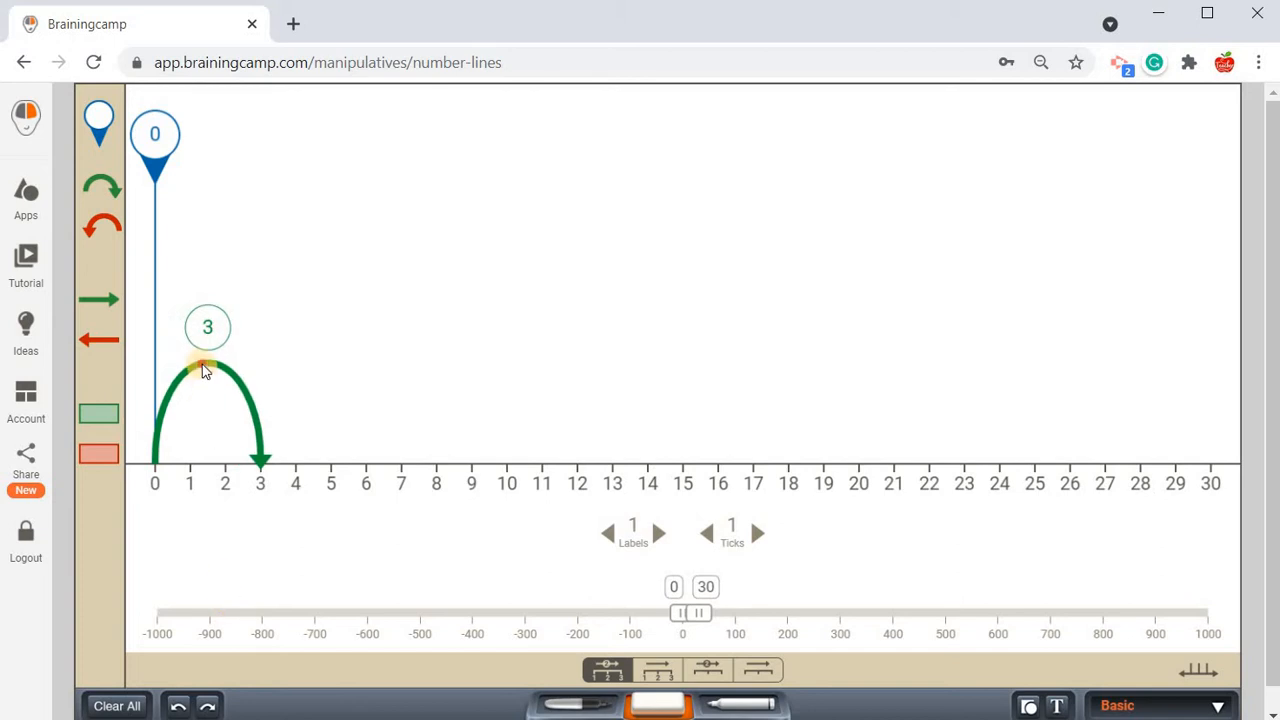
{"action": "left_click", "coordinate": [204, 332]}
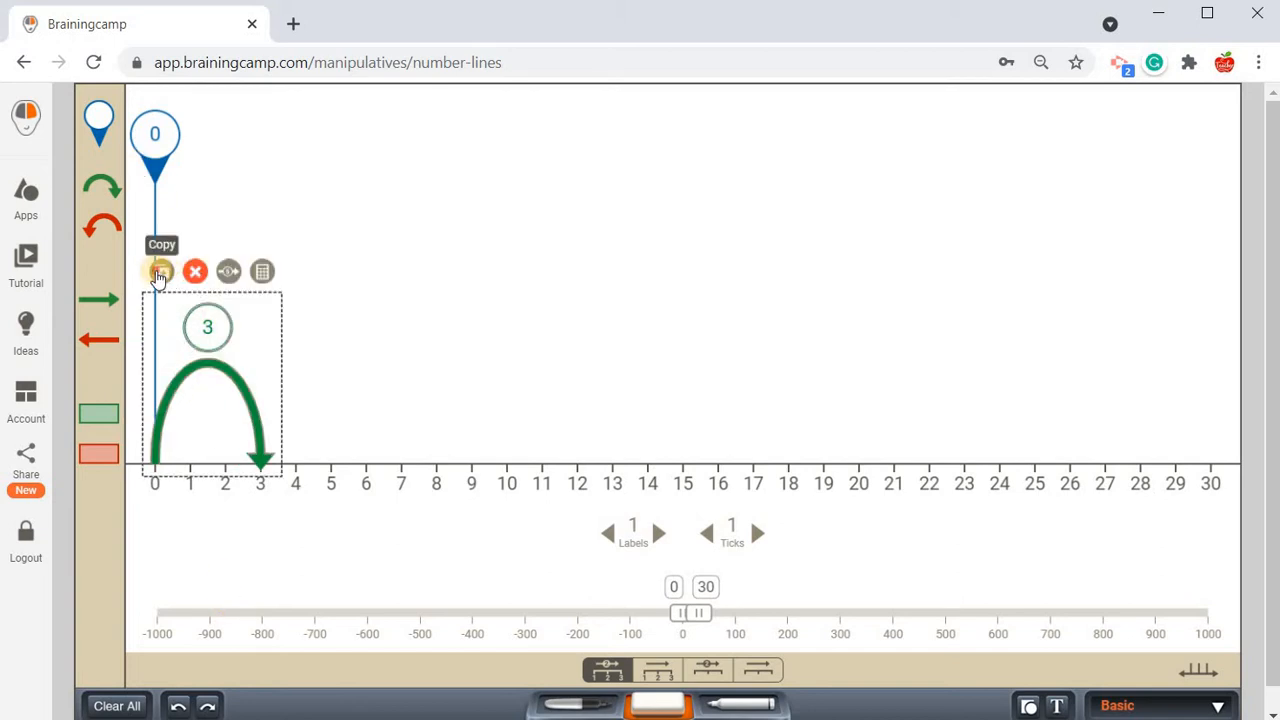
{"action": "left_click", "coordinate": [160, 272]}
{"action": "left_click", "coordinate": [312, 314]}
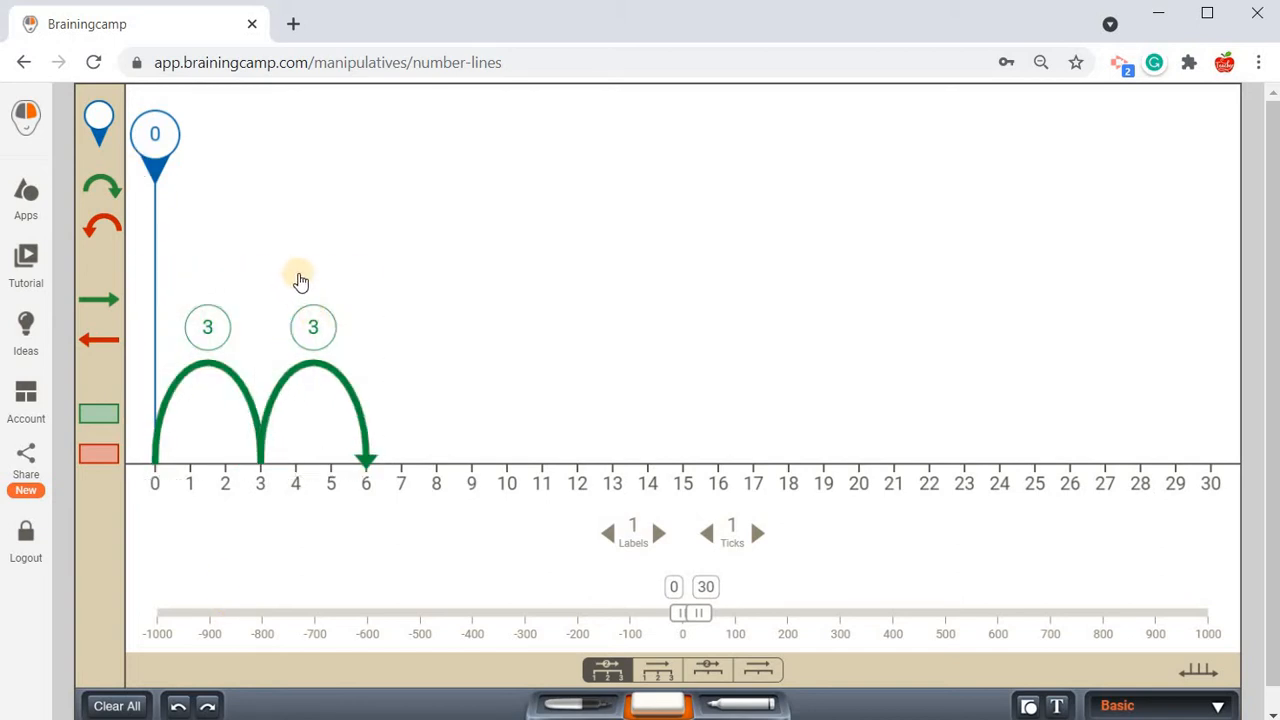
{"action": "left_click", "coordinate": [300, 272]}
Duplicate the jump of 3 four times end to end so five jumps run from 0 to 15.
{"action": "left_click", "coordinate": [168, 279]}
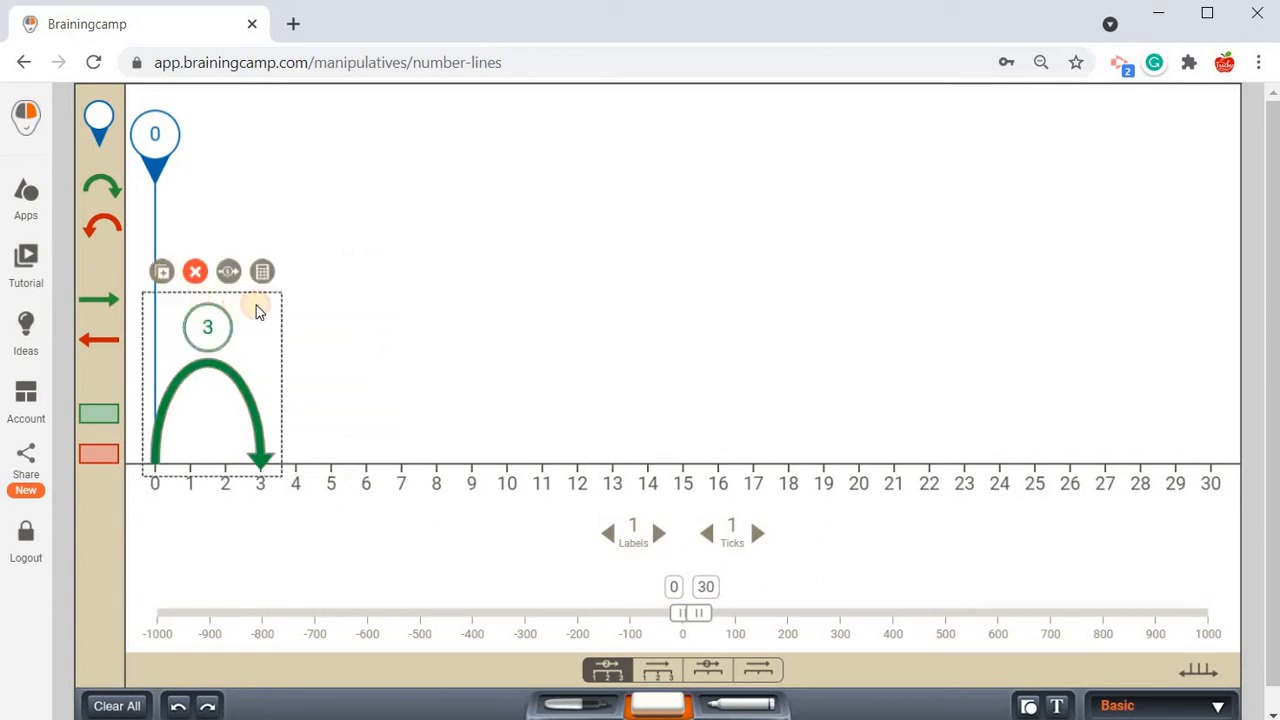
{"action": "left_click", "coordinate": [160, 271]}
{"action": "left_click", "coordinate": [267, 271]}
{"action": "left_click", "coordinate": [372, 271]}
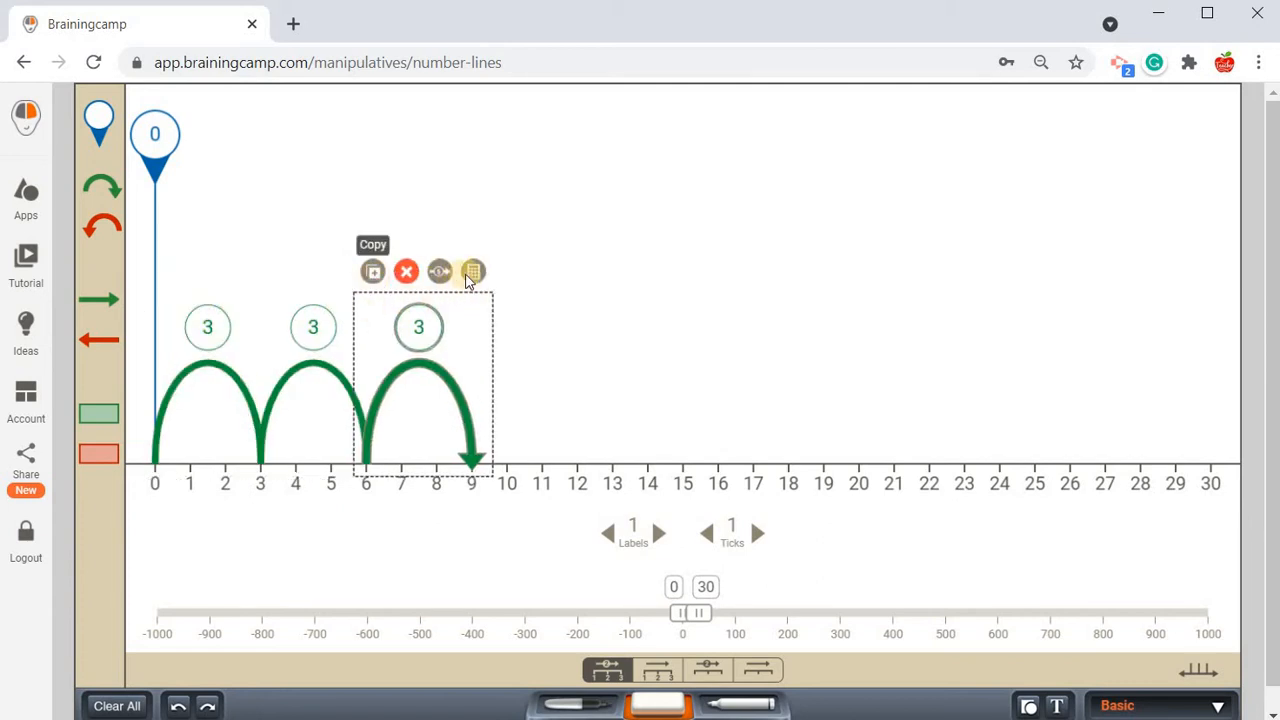
{"action": "left_click", "coordinate": [478, 271]}
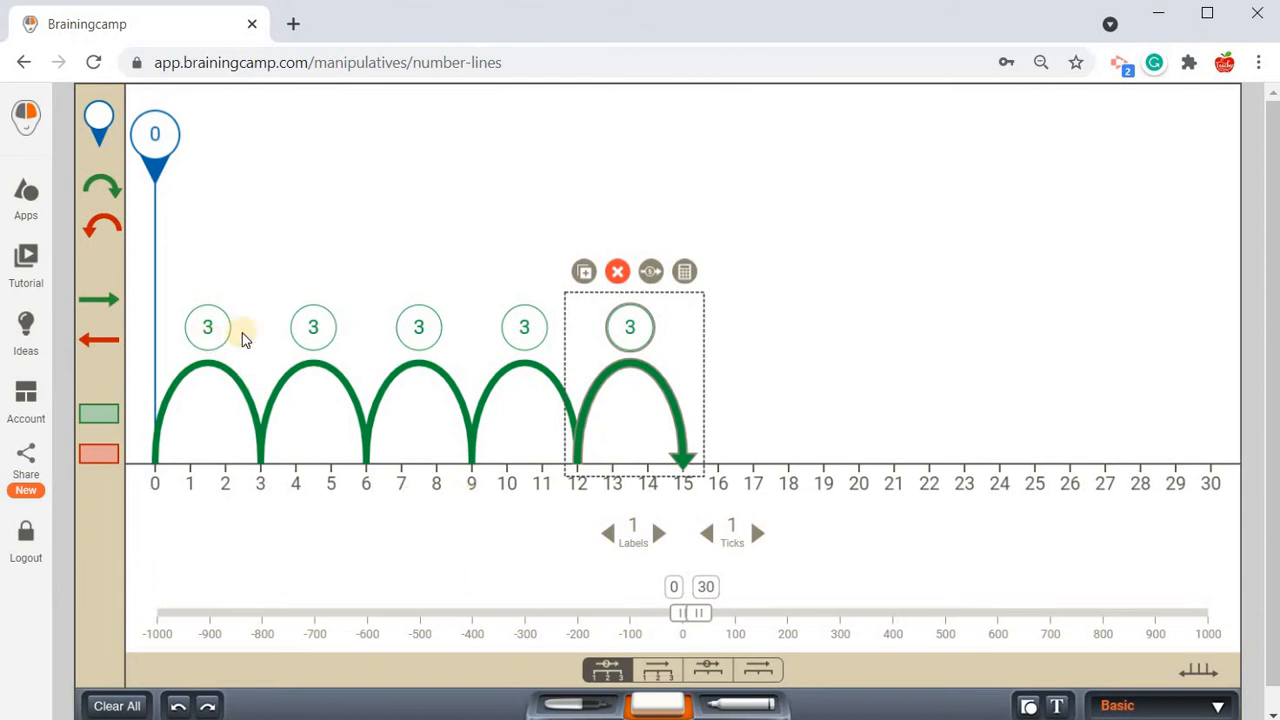
Handwrite the equation 5 x 3 = 15 in black beside the jumps of 3.
{"action": "left_click", "coordinate": [570, 705]}
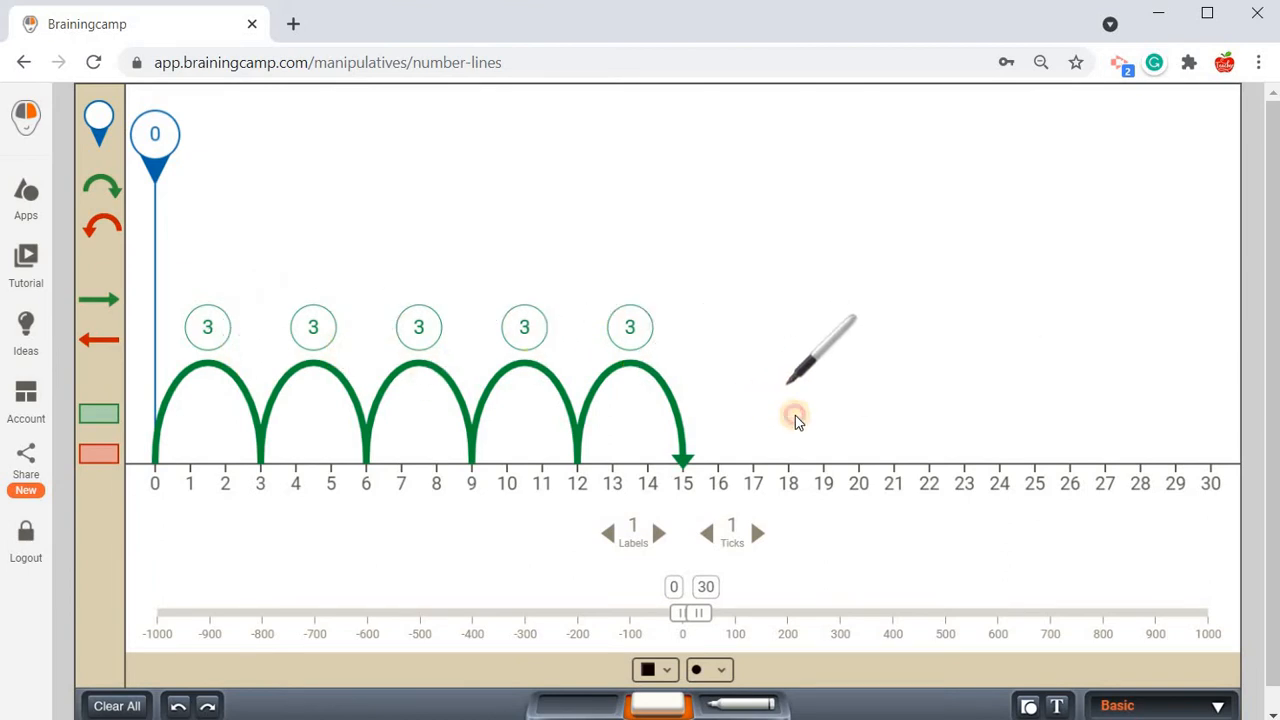
{"action": "mouse_move", "coordinate": [789, 387]}
{"action": "left_mouse_down"}
{"action": "mouse_move", "coordinate": [768, 396]}
{"action": "mouse_move", "coordinate": [770, 415]}
{"action": "mouse_move", "coordinate": [895, 389]}
{"action": "left_mouse_up"}
{"action": "mouse_move", "coordinate": [876, 399]}
{"action": "left_mouse_down"}
{"action": "mouse_move", "coordinate": [951, 386]}
{"action": "mouse_move", "coordinate": [935, 403]}
{"action": "left_mouse_up"}
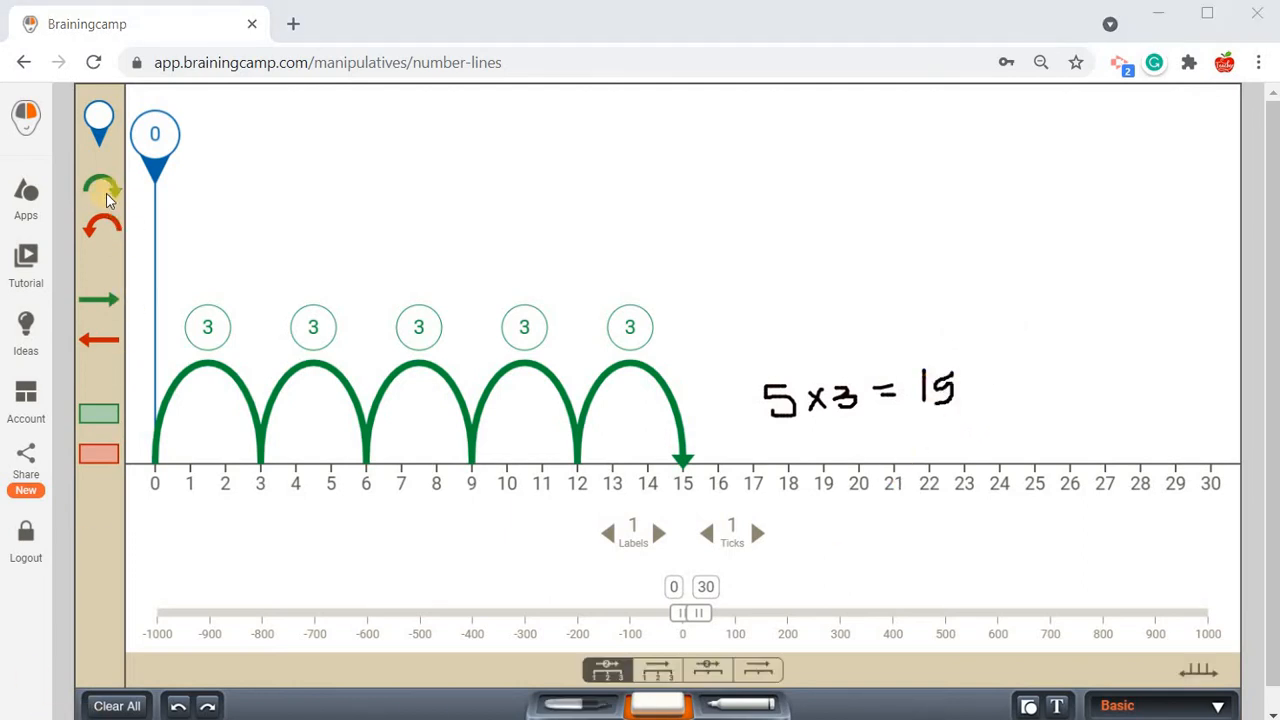
Add a green forward jump of 5 from 0 above the existing jumps and duplicate it twice to reach 15.
{"action": "left_click_drag", "start_coordinate": [111, 183], "coordinate": [291, 394]}
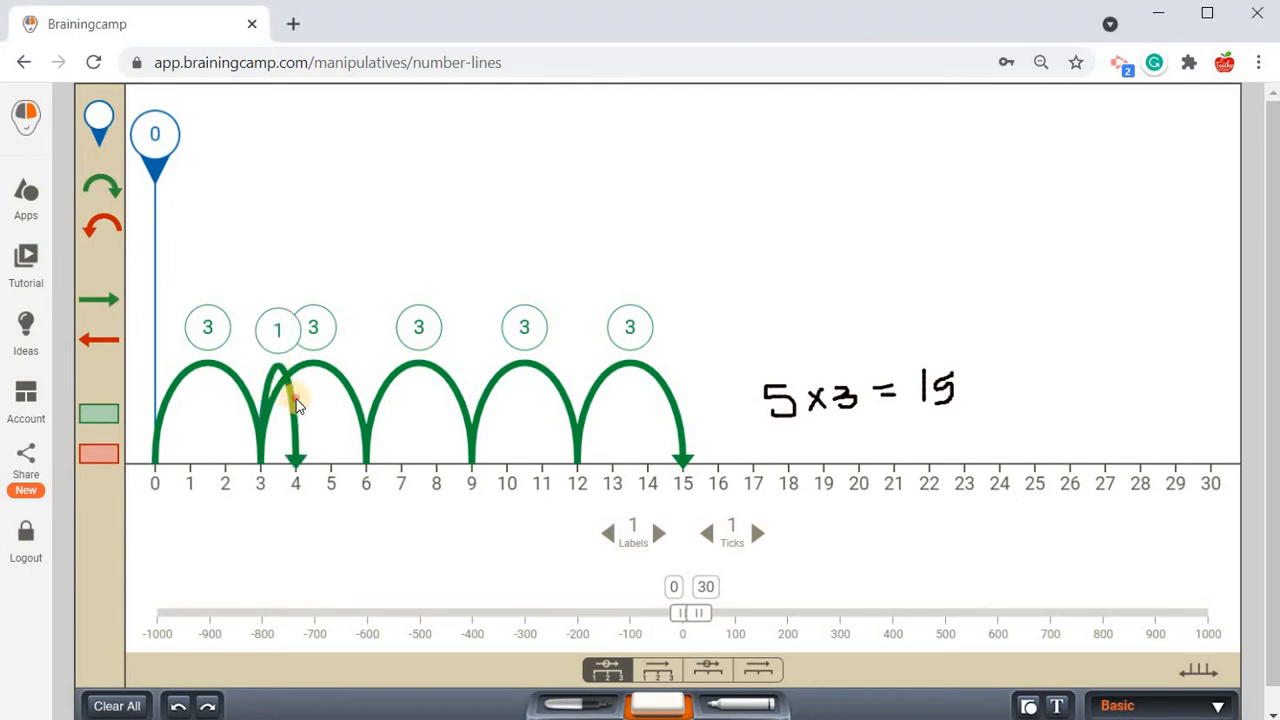
{"action": "left_click_drag", "start_coordinate": [223, 234], "coordinate": [298, 448]}
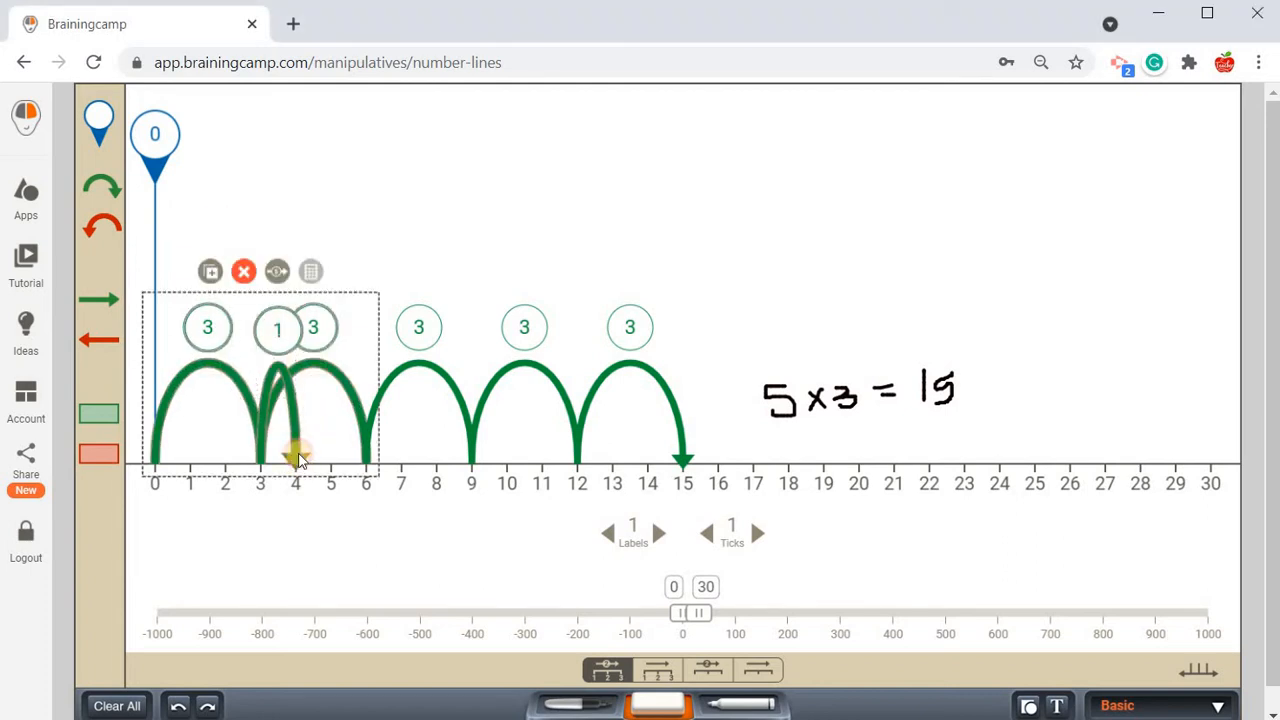
{"action": "mouse_move", "coordinate": [280, 374]}
{"action": "left_mouse_down"}
{"action": "mouse_move", "coordinate": [237, 209]}
{"action": "mouse_move", "coordinate": [171, 177]}
{"action": "mouse_move", "coordinate": [200, 260]}
{"action": "mouse_move", "coordinate": [193, 281]}
{"action": "mouse_move", "coordinate": [309, 277]}
{"action": "left_mouse_up"}
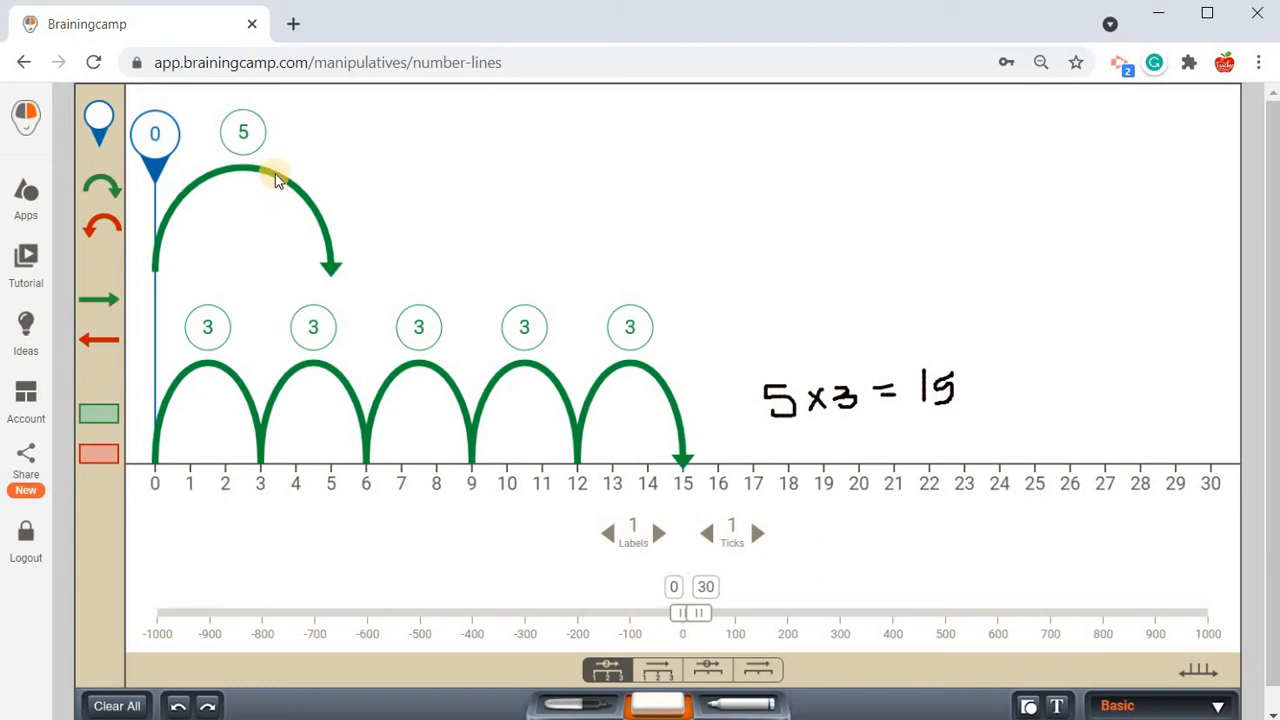
{"action": "left_click", "coordinate": [292, 214]}
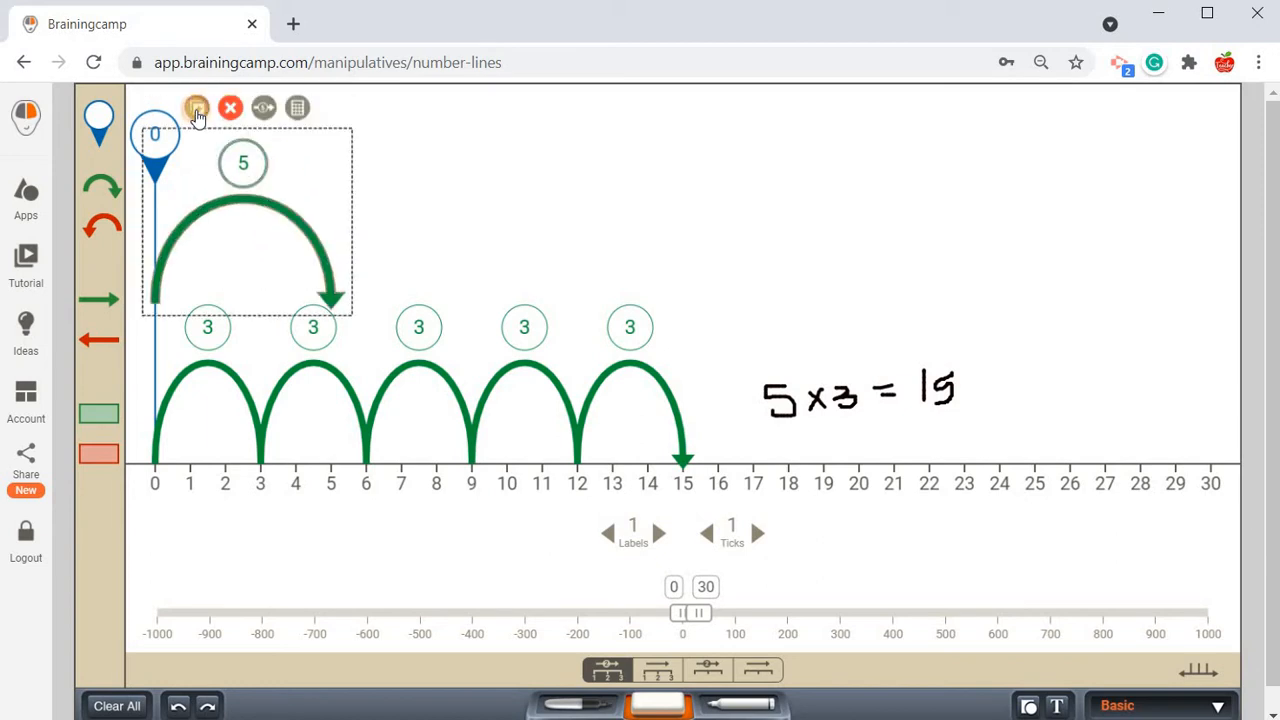
{"action": "left_click", "coordinate": [197, 109]}
{"action": "left_click", "coordinate": [372, 113]}
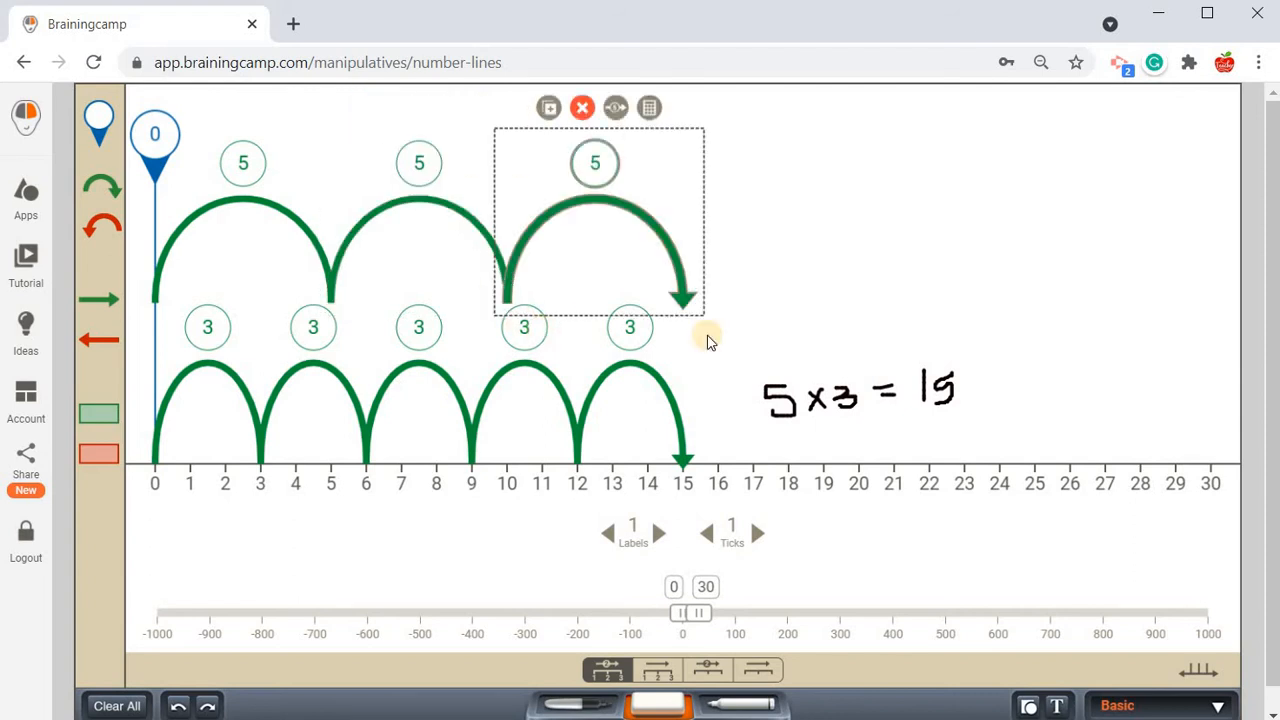
Handwrite the equation 3 x 5 = 15 in black beside the jumps of 5 and put the pen away.
{"action": "left_click", "coordinate": [660, 698]}
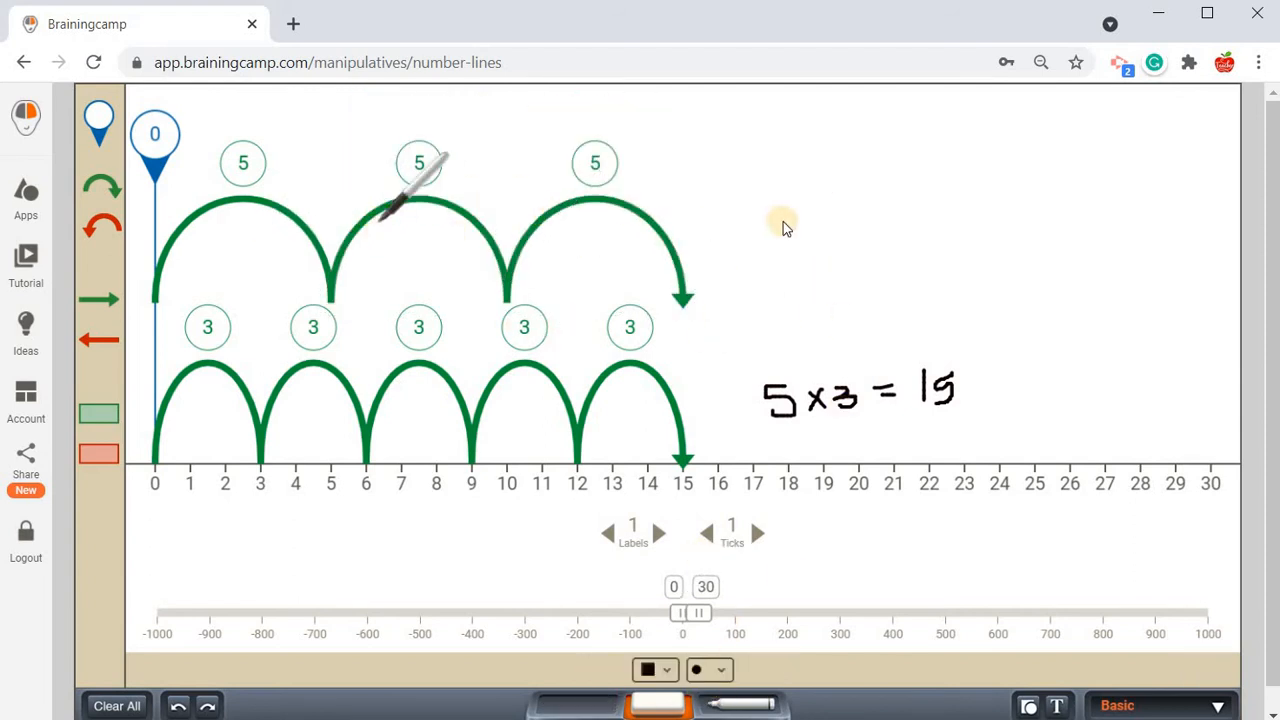
{"action": "mouse_move", "coordinate": [765, 222]}
{"action": "left_mouse_down"}
{"action": "mouse_move", "coordinate": [766, 243]}
{"action": "mouse_move", "coordinate": [832, 247]}
{"action": "mouse_move", "coordinate": [879, 229]}
{"action": "mouse_move", "coordinate": [901, 241]}
{"action": "left_mouse_up"}
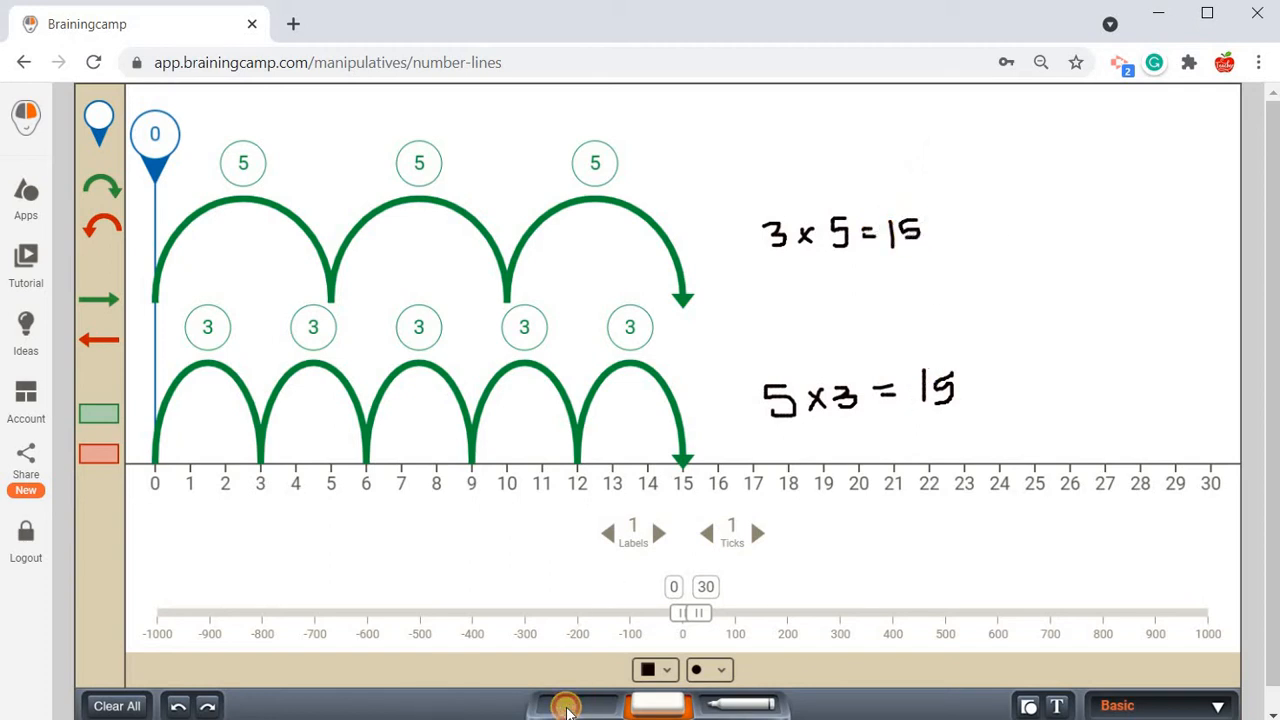
{"action": "left_click", "coordinate": [645, 700]}
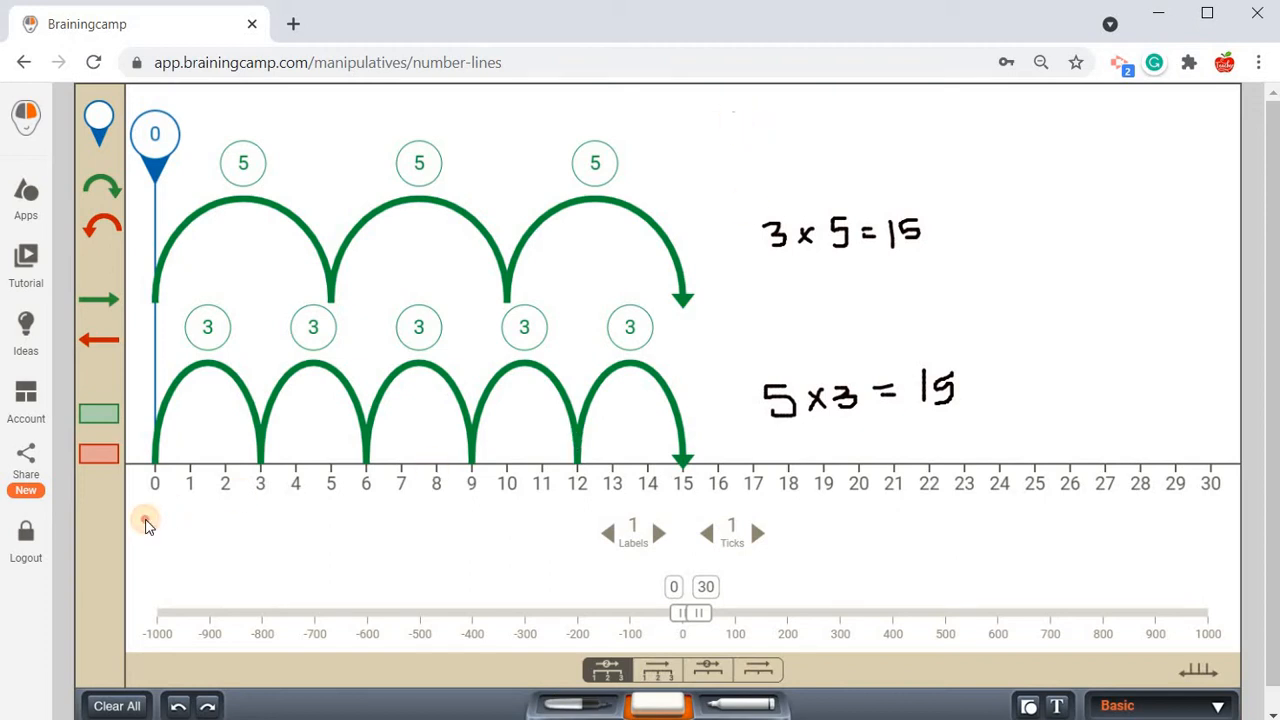
Clear the workspace by deleting the marker and all jumps and erasing both handwritten equations.
{"action": "left_click_drag", "start_coordinate": [733, 112], "coordinate": [145, 519]}
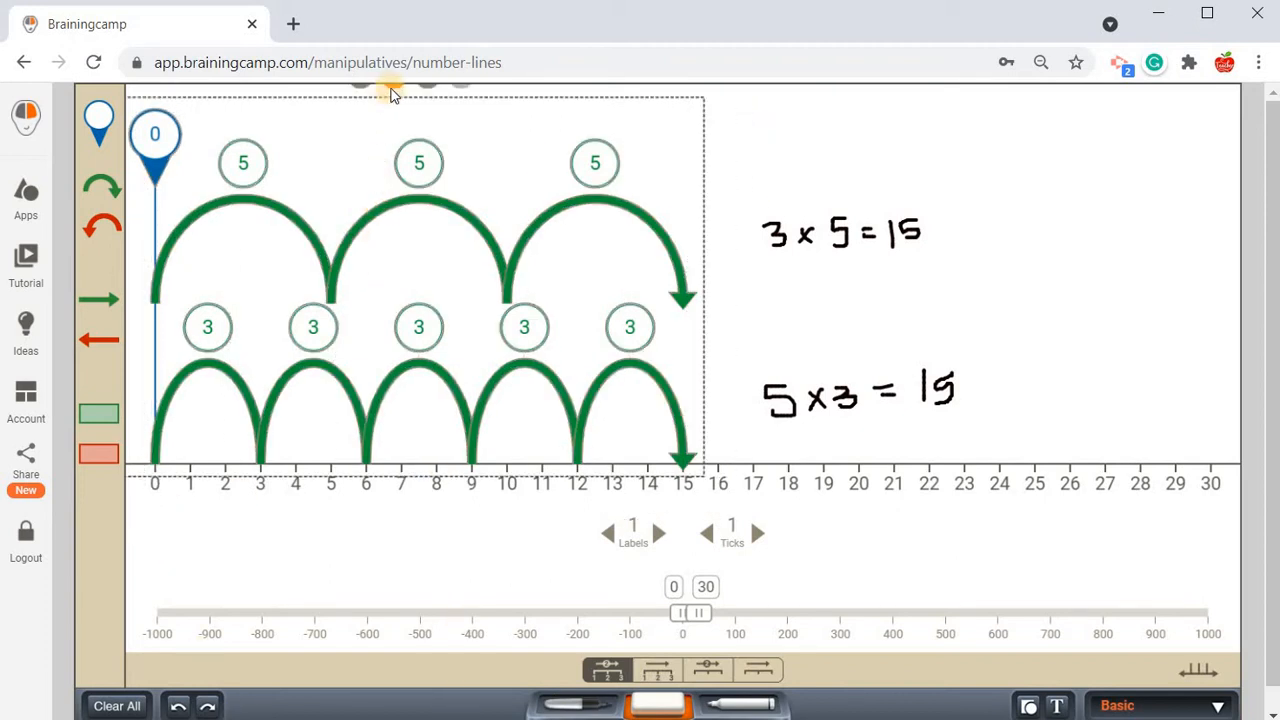
{"action": "left_click", "coordinate": [391, 89]}
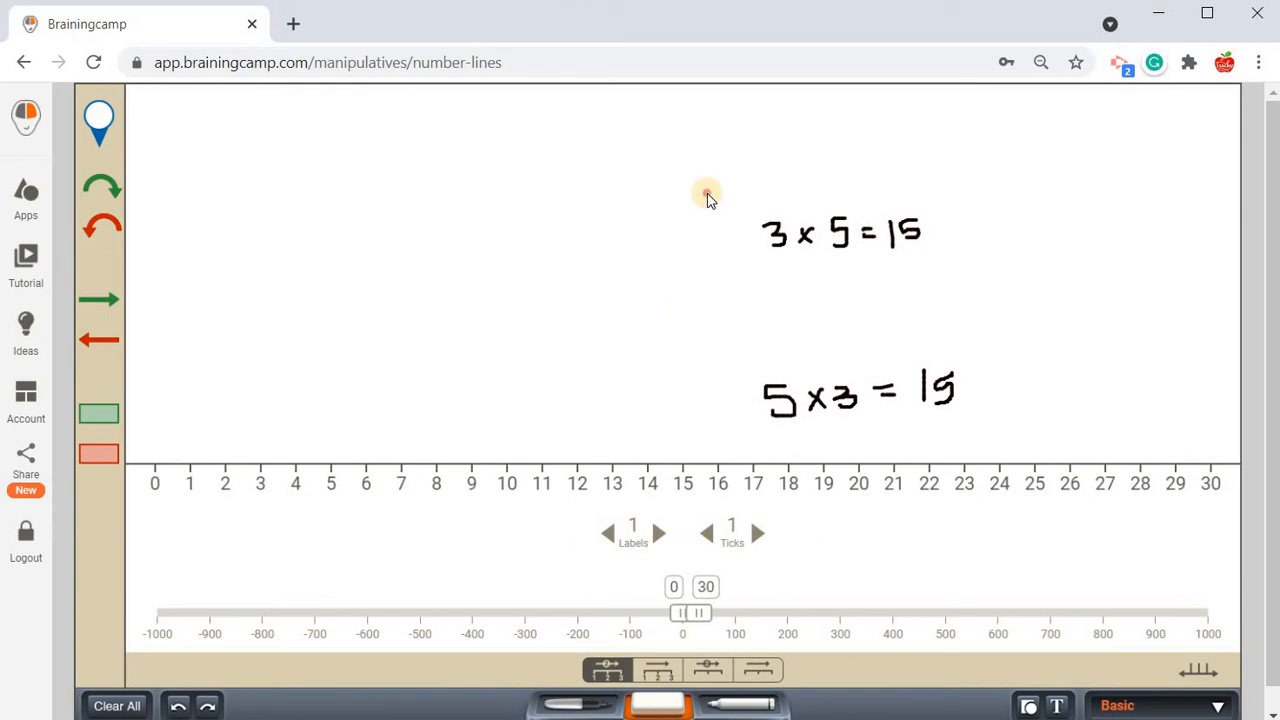
{"action": "left_click_drag", "start_coordinate": [707, 194], "coordinate": [1011, 451]}
{"action": "left_click", "coordinate": [667, 704]}
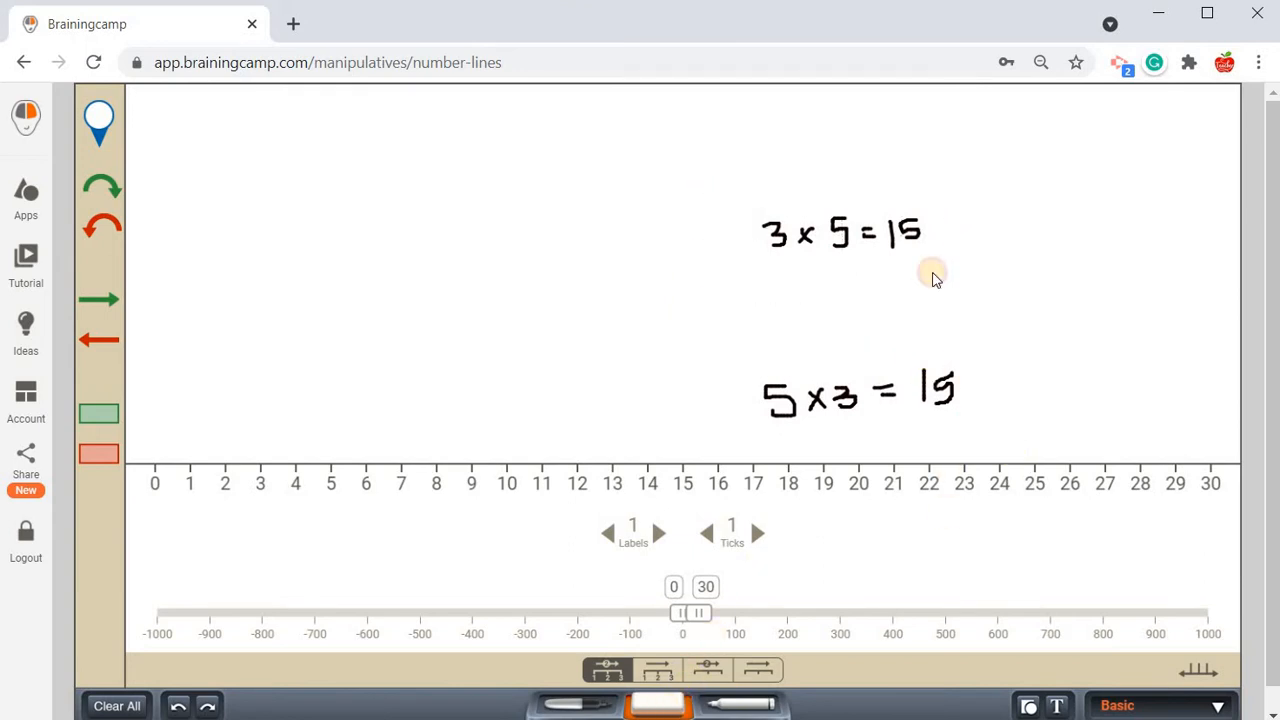
{"action": "mouse_move", "coordinate": [748, 245]}
{"action": "left_mouse_down"}
{"action": "mouse_move", "coordinate": [1000, 391]}
{"action": "mouse_move", "coordinate": [755, 410]}
{"action": "mouse_move", "coordinate": [909, 389]}
{"action": "left_mouse_up"}
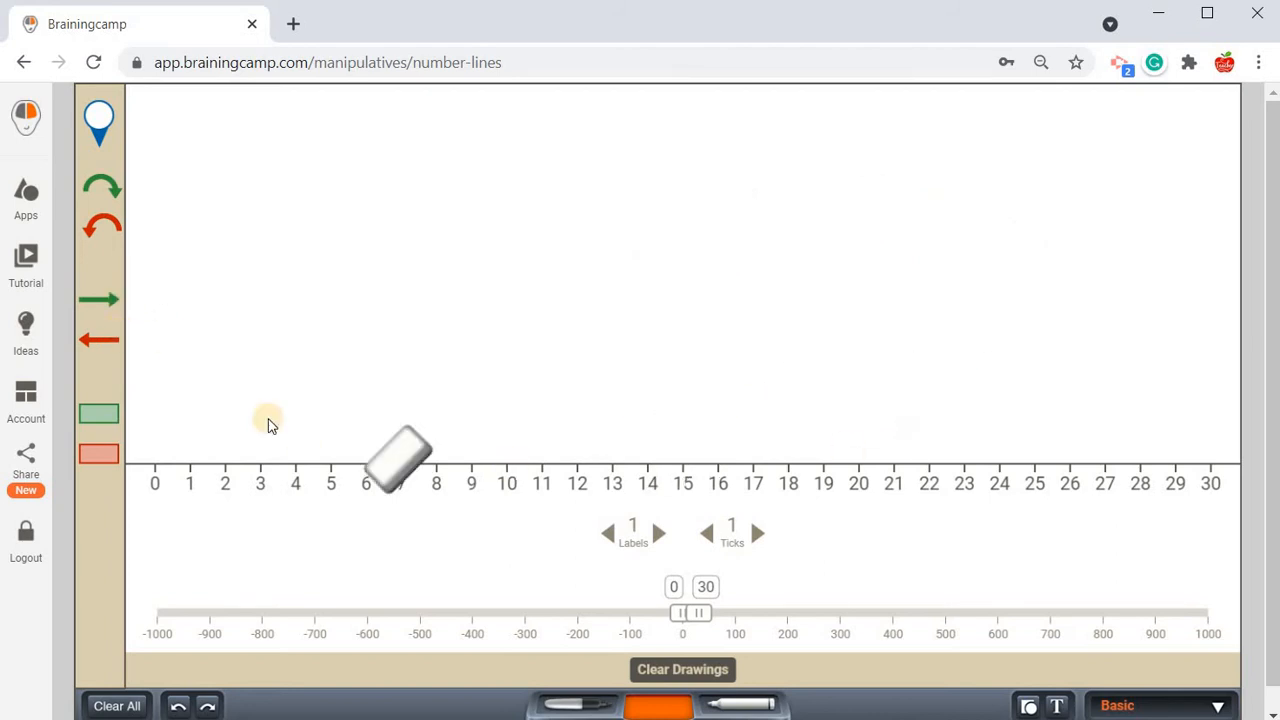
Put the eraser away, add a green forward arrow of 3 starting at 0, and duplicate it twice to reach 9.
{"action": "left_click", "coordinate": [655, 705]}
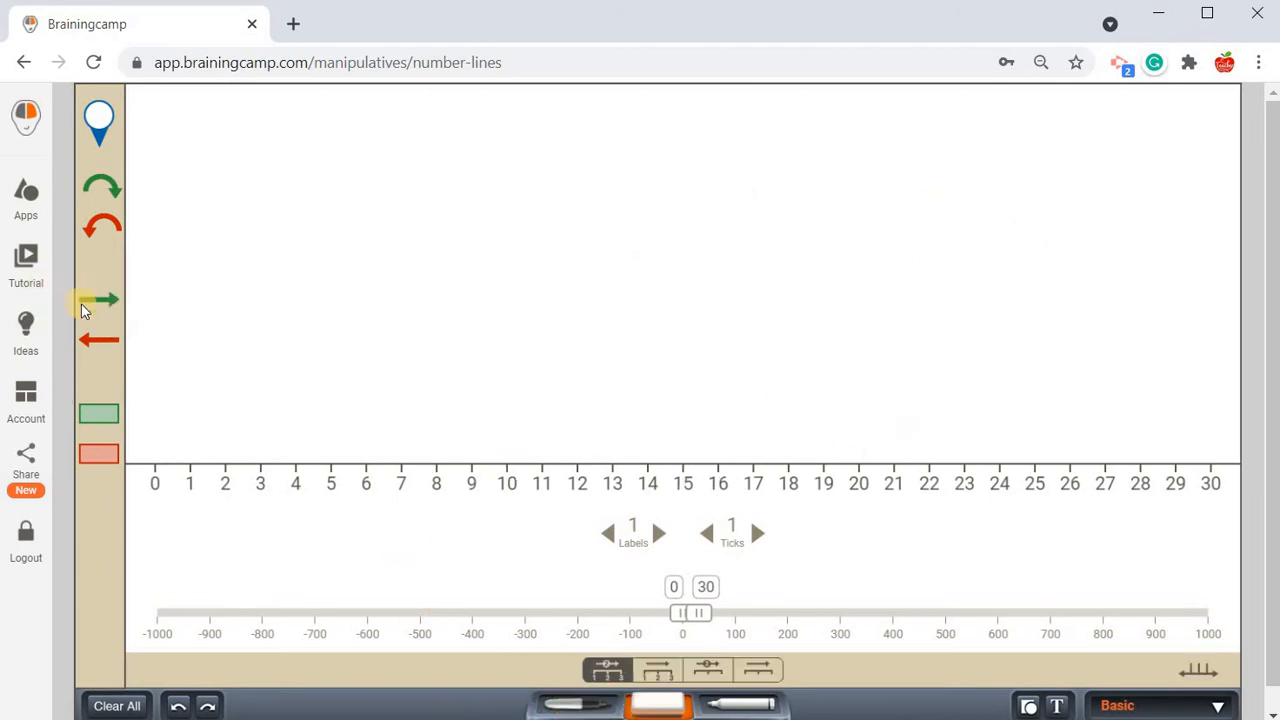
{"action": "left_click", "coordinate": [184, 457]}
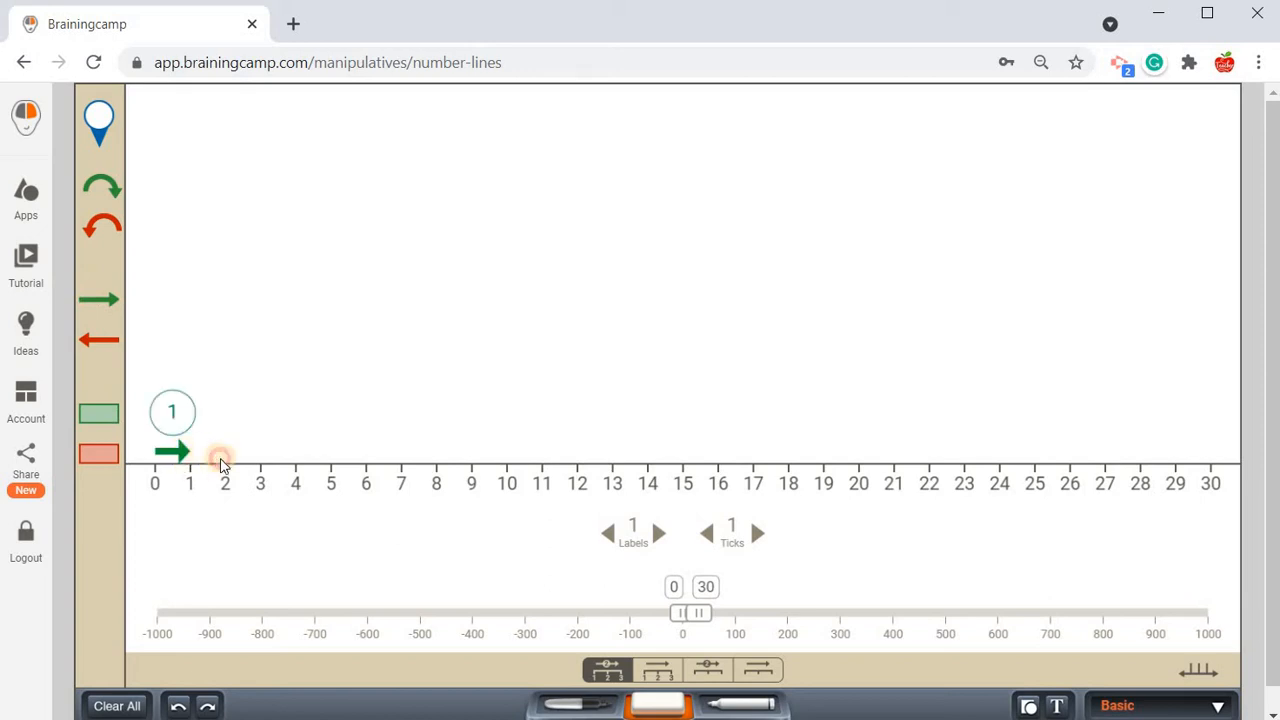
{"action": "left_click", "coordinate": [275, 485]}
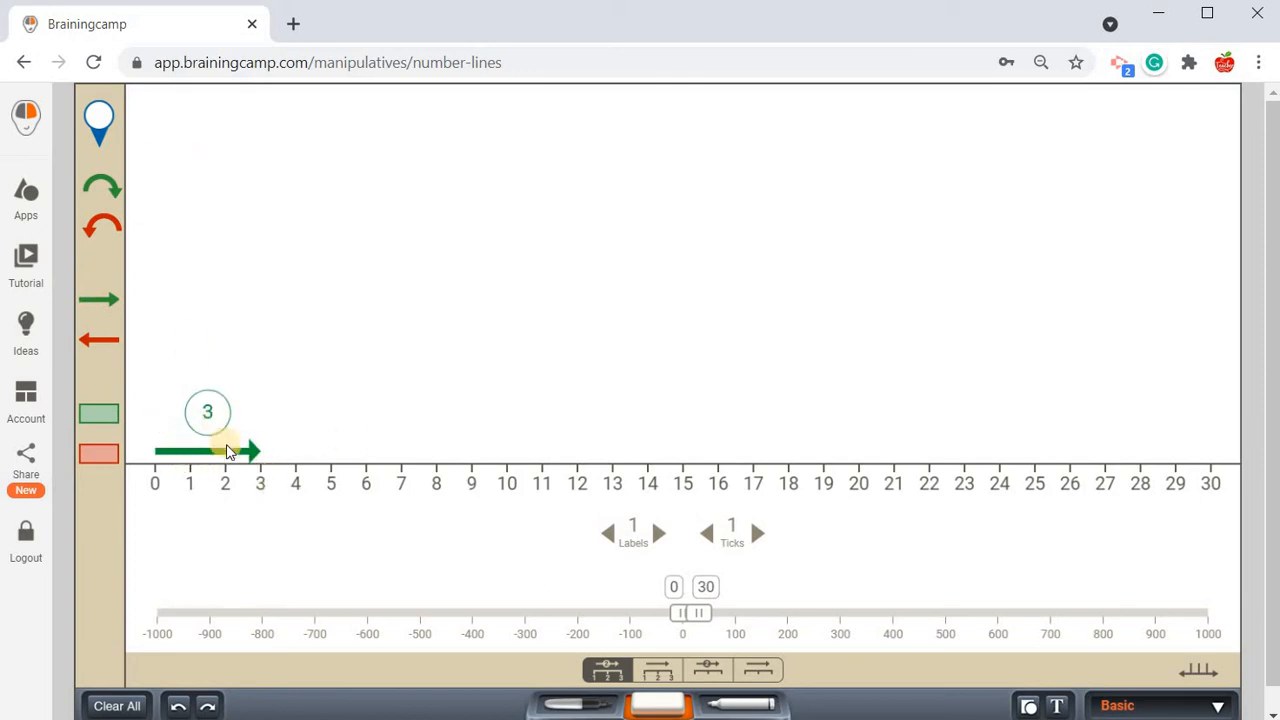
{"action": "left_click", "coordinate": [200, 411]}
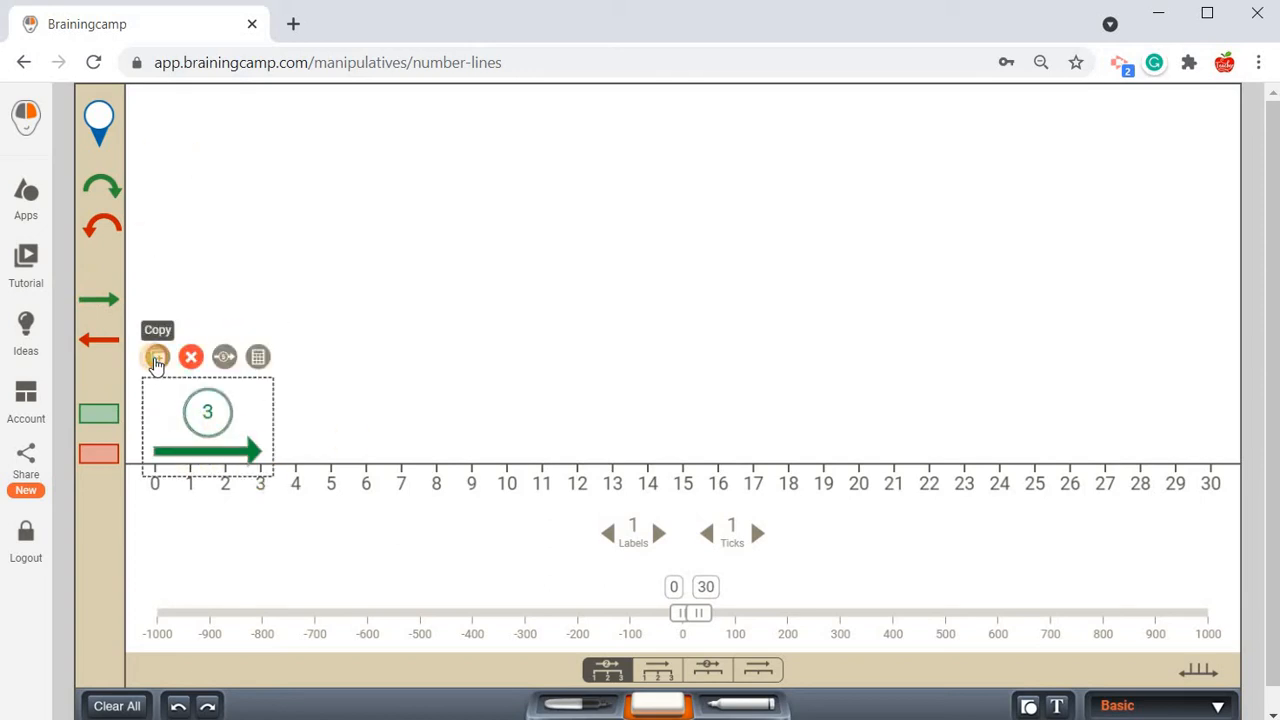
{"action": "left_click", "coordinate": [155, 356]}
{"action": "left_click", "coordinate": [263, 356]}
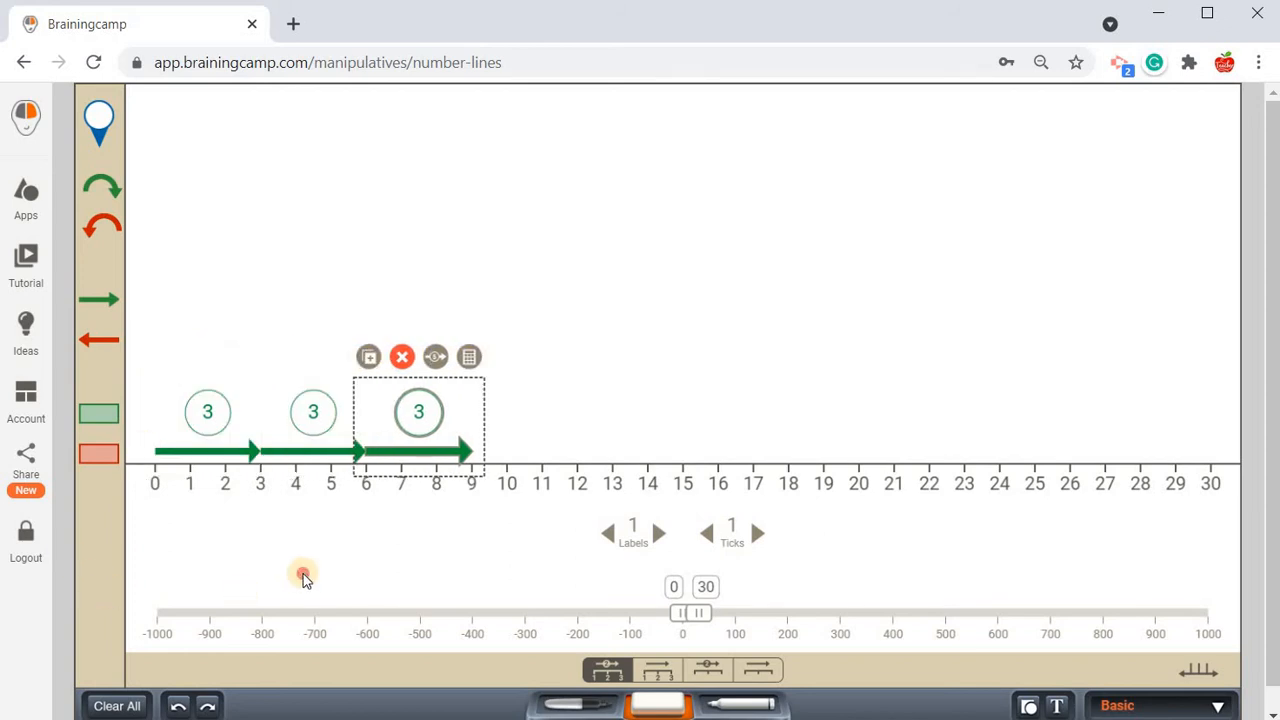
Handwrite black plus signs between the labels of the three arrows of 3.
{"action": "left_click", "coordinate": [608, 712]}
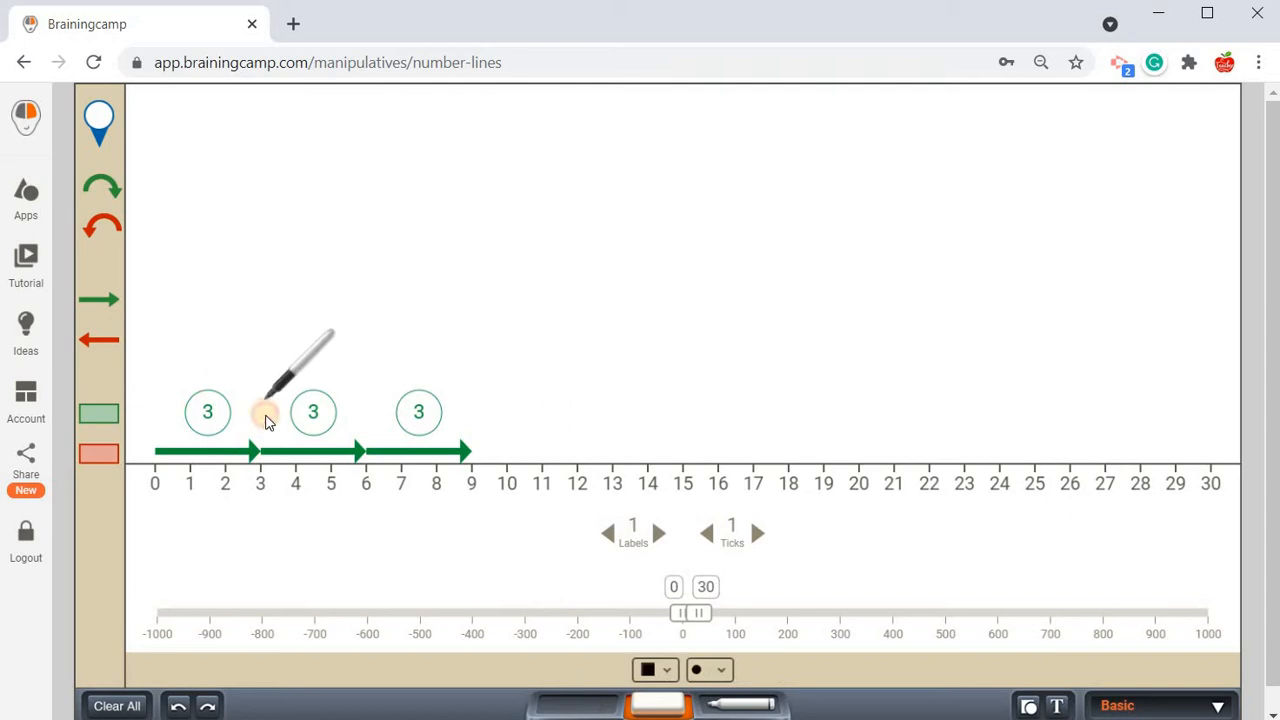
{"action": "mouse_move", "coordinate": [263, 400]}
{"action": "left_mouse_down"}
{"action": "mouse_move", "coordinate": [263, 417]}
{"action": "mouse_move", "coordinate": [282, 407]}
{"action": "left_mouse_up"}
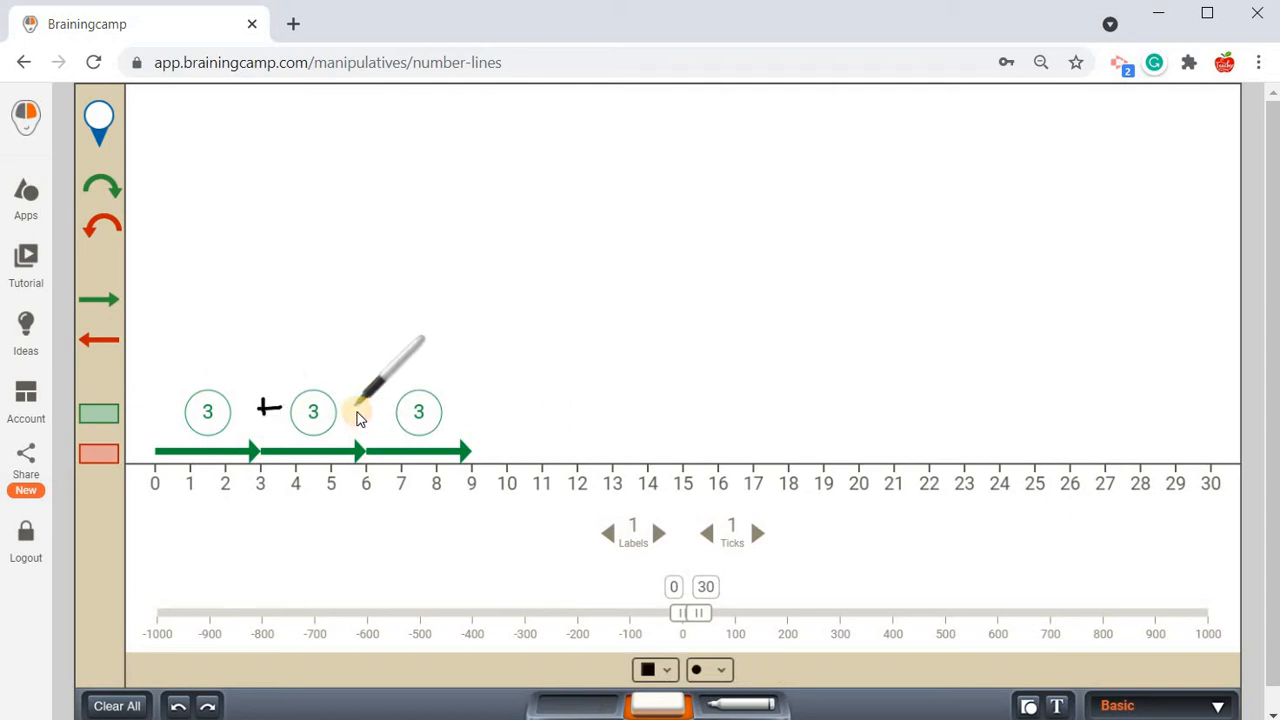
{"action": "mouse_move", "coordinate": [365, 399]}
{"action": "left_mouse_down"}
{"action": "mouse_move", "coordinate": [366, 419]}
{"action": "mouse_move", "coordinate": [376, 410]}
{"action": "left_mouse_up"}
{"action": "mouse_move", "coordinate": [532, 399]}
{"action": "left_mouse_down"}
{"action": "mouse_move", "coordinate": [549, 407]}
{"action": "mouse_move", "coordinate": [534, 415]}
{"action": "mouse_move", "coordinate": [597, 399]}
{"action": "mouse_move", "coordinate": [591, 419]}
{"action": "mouse_move", "coordinate": [557, 406]}
{"action": "mouse_move", "coordinate": [630, 399]}
{"action": "mouse_move", "coordinate": [157, 412]}
{"action": "left_mouse_up"}
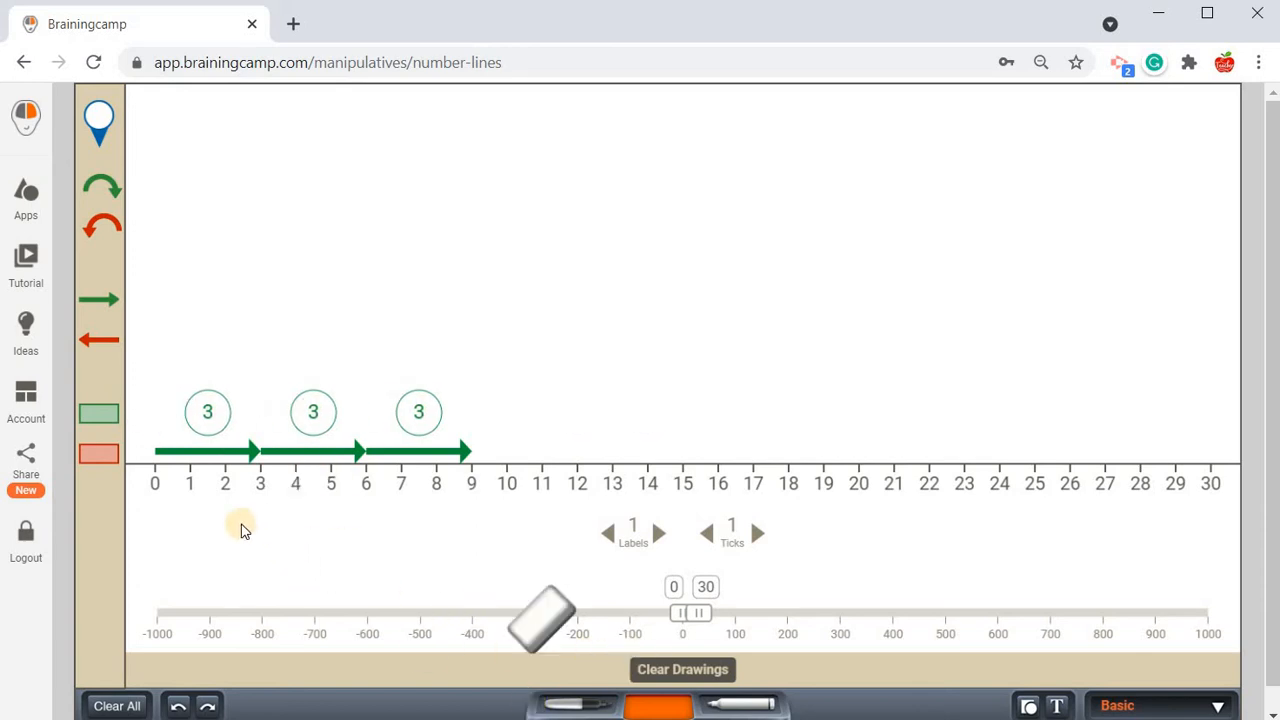
Put the eraser away after clearing the handwriting and delete all three green arrows together.
{"action": "left_click", "coordinate": [663, 700]}
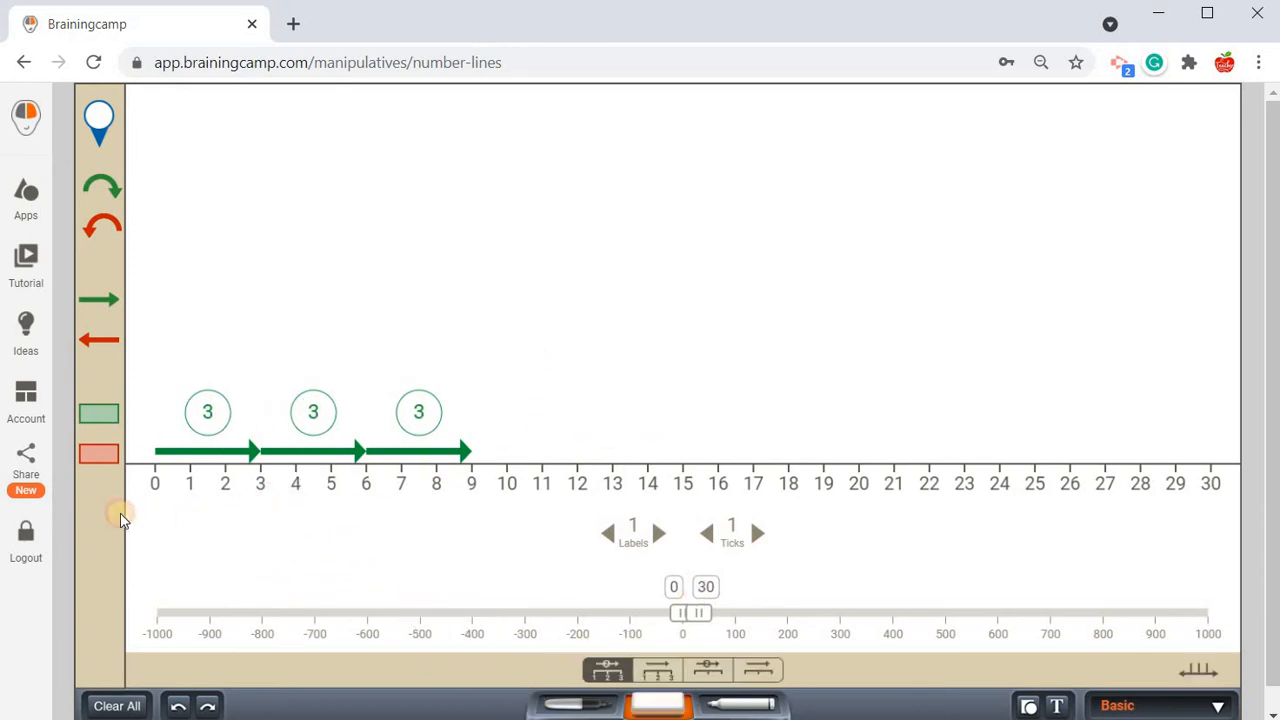
{"action": "left_click_drag", "start_coordinate": [120, 519], "coordinate": [530, 356]}
{"action": "left_click", "coordinate": [297, 357]}
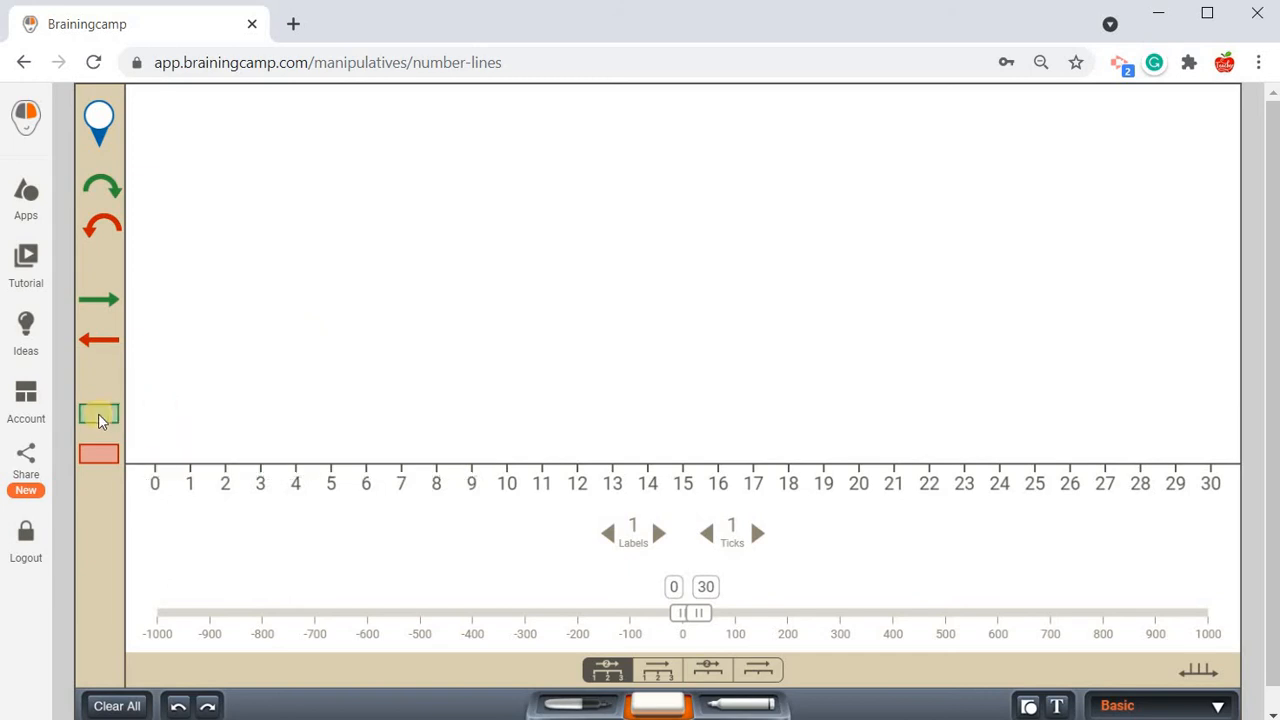
Add a green bar of length 3 starting at 0 and duplicate it three times to reach 12.
{"action": "left_click", "coordinate": [193, 455]}
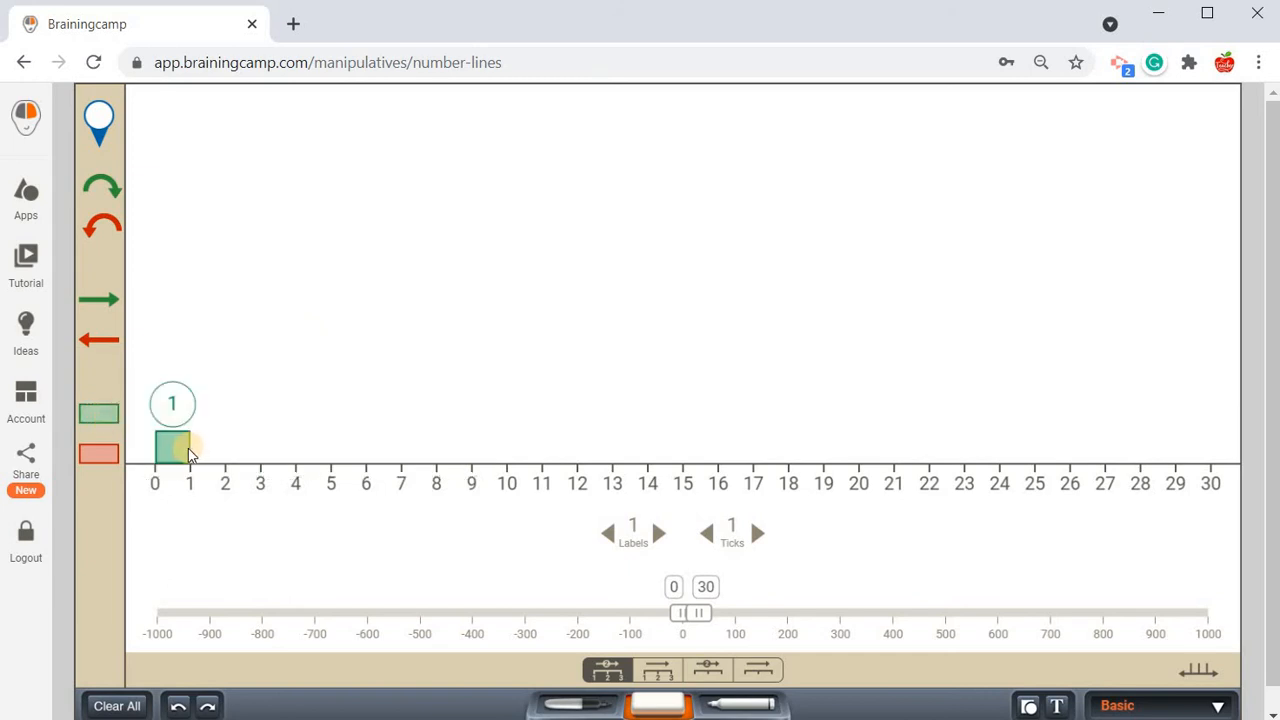
{"action": "mouse_move", "coordinate": [238, 456]}
{"action": "left_mouse_down"}
{"action": "mouse_move", "coordinate": [255, 452]}
{"action": "mouse_move", "coordinate": [260, 516]}
{"action": "mouse_move", "coordinate": [258, 452]}
{"action": "left_mouse_up"}
{"action": "left_click", "coordinate": [212, 405]}
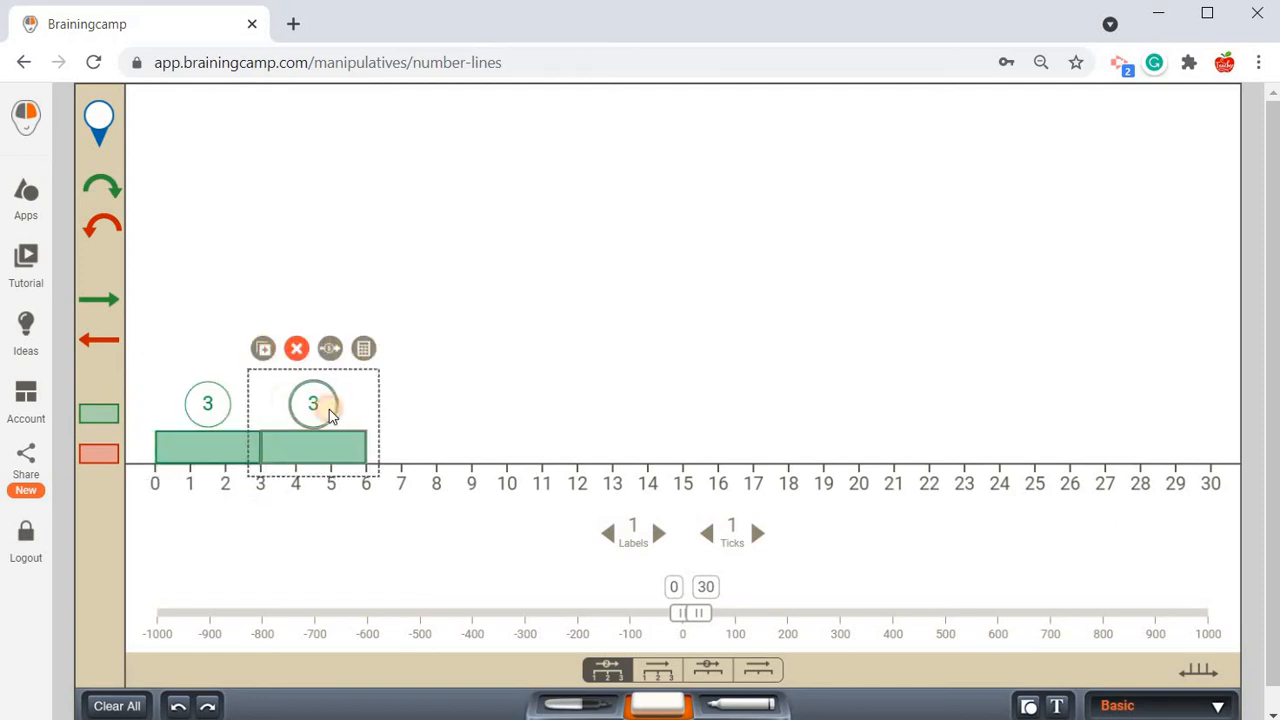
{"action": "left_click", "coordinate": [264, 349]}
{"action": "left_click", "coordinate": [369, 349]}
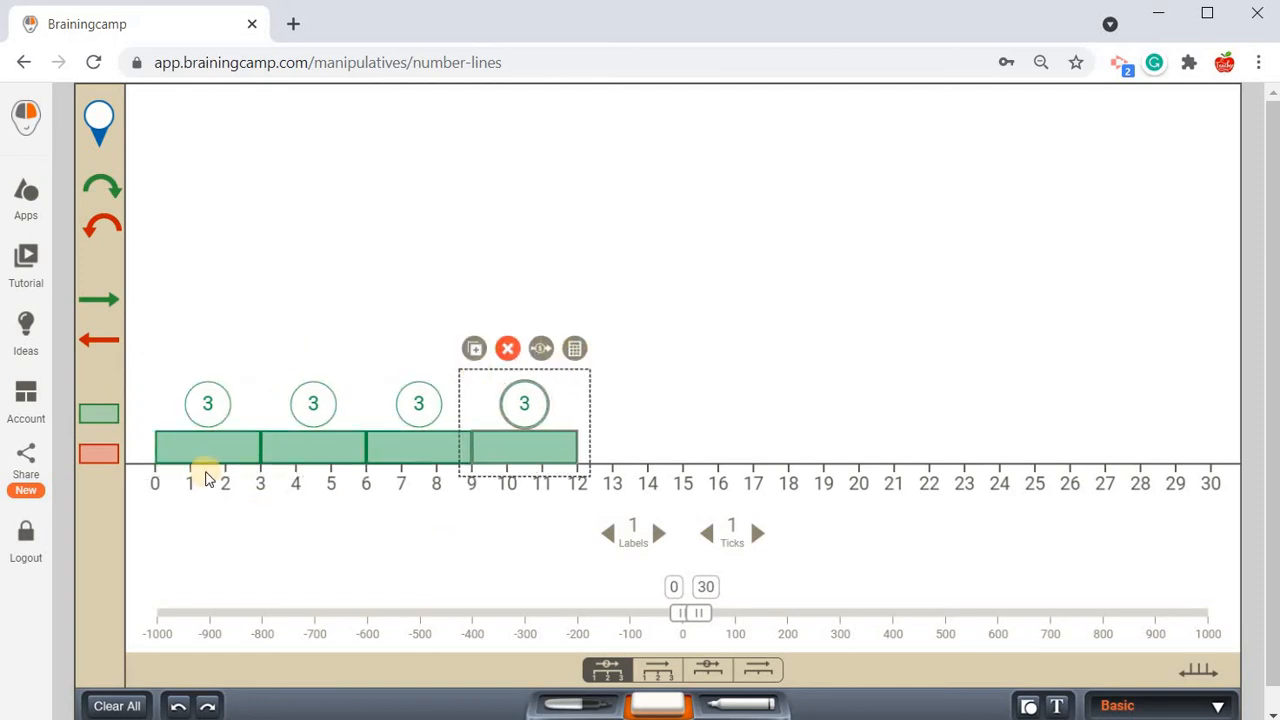
{"action": "left_click", "coordinate": [236, 399]}
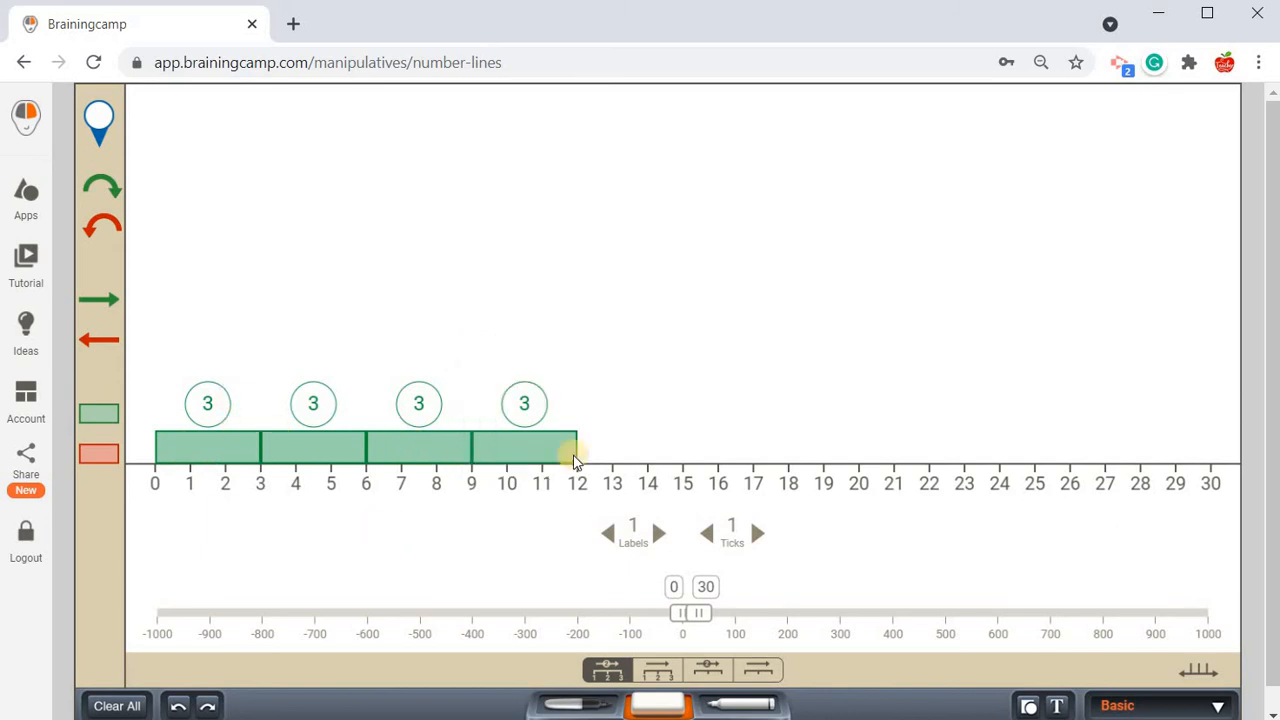
Handwrite black plus signs between the labels of the four bars and the equation 4 x 3 = 12 beside them.
{"action": "left_click", "coordinate": [578, 707]}
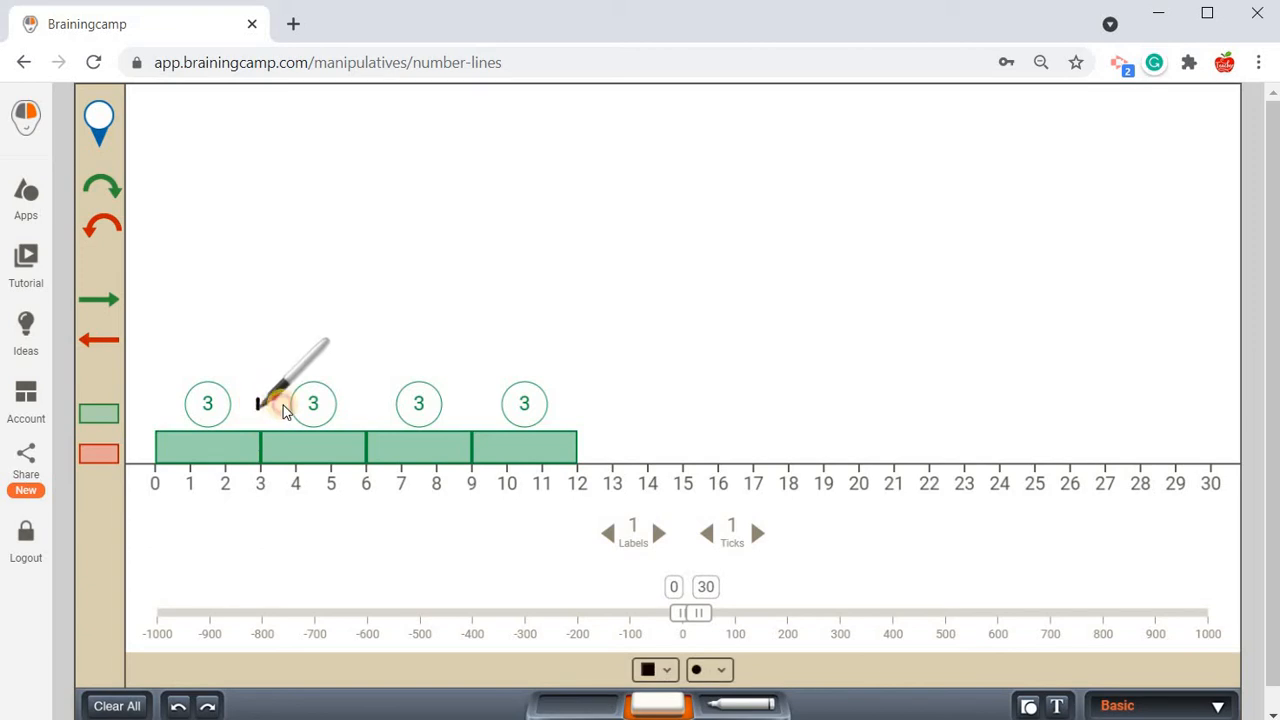
{"action": "left_click_drag", "start_coordinate": [253, 404], "coordinate": [274, 404]}
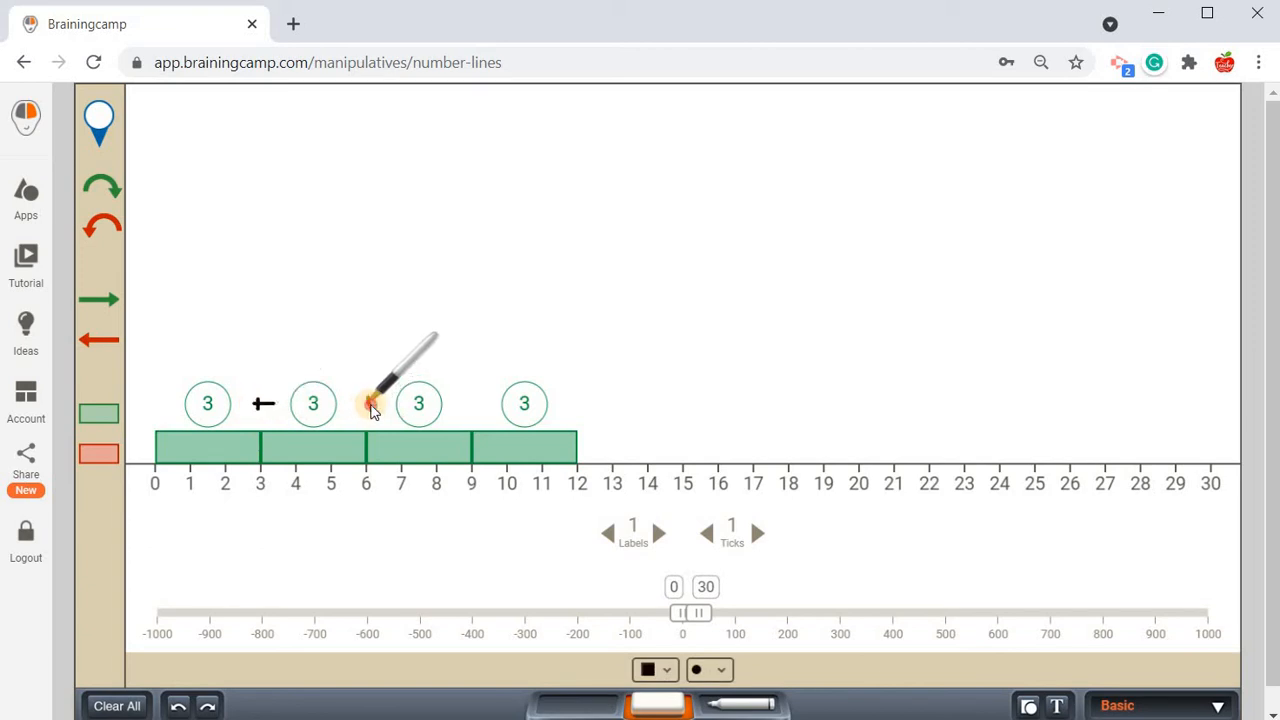
{"action": "left_click_drag", "start_coordinate": [371, 404], "coordinate": [376, 404]}
{"action": "left_click_drag", "start_coordinate": [472, 396], "coordinate": [480, 402]}
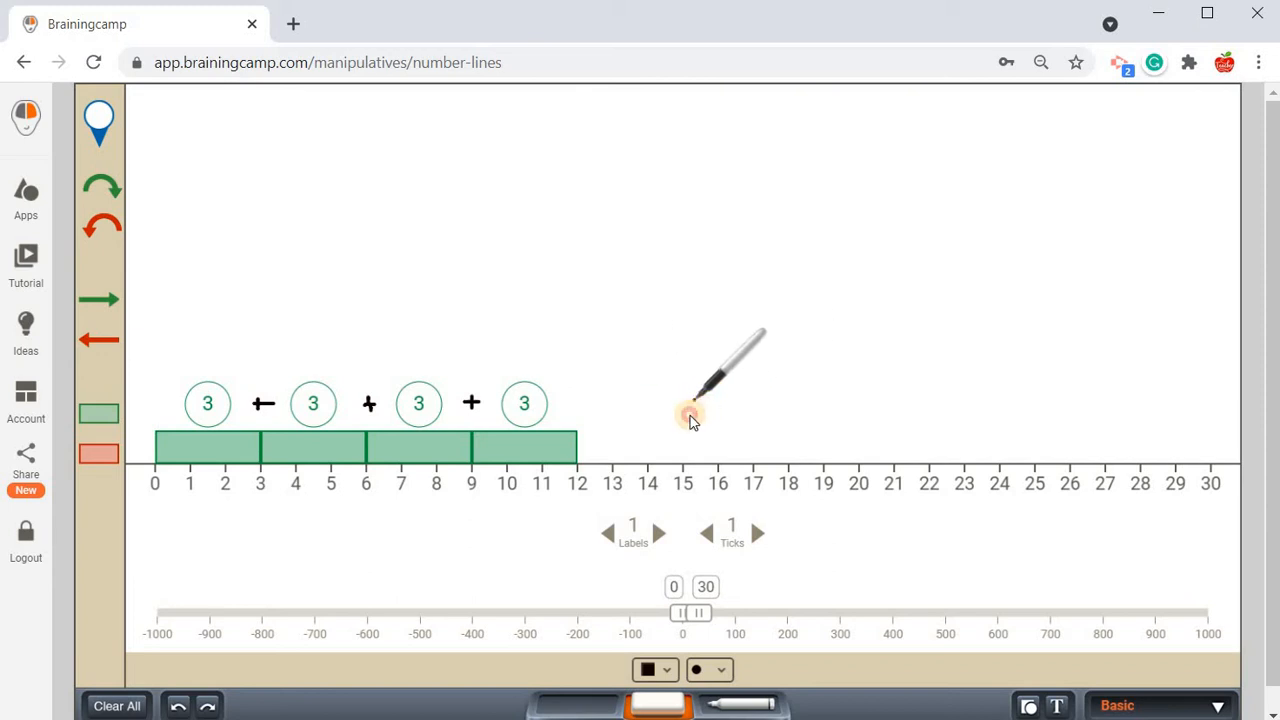
{"action": "mouse_move", "coordinate": [688, 415]}
{"action": "left_mouse_down"}
{"action": "mouse_move", "coordinate": [696, 405]}
{"action": "mouse_move", "coordinate": [653, 411]}
{"action": "mouse_move", "coordinate": [660, 420]}
{"action": "mouse_move", "coordinate": [668, 405]}
{"action": "mouse_move", "coordinate": [675, 425]}
{"action": "mouse_move", "coordinate": [661, 408]}
{"action": "mouse_move", "coordinate": [720, 405]}
{"action": "mouse_move", "coordinate": [731, 421]}
{"action": "mouse_move", "coordinate": [748, 408]}
{"action": "mouse_move", "coordinate": [738, 422]}
{"action": "left_mouse_up"}
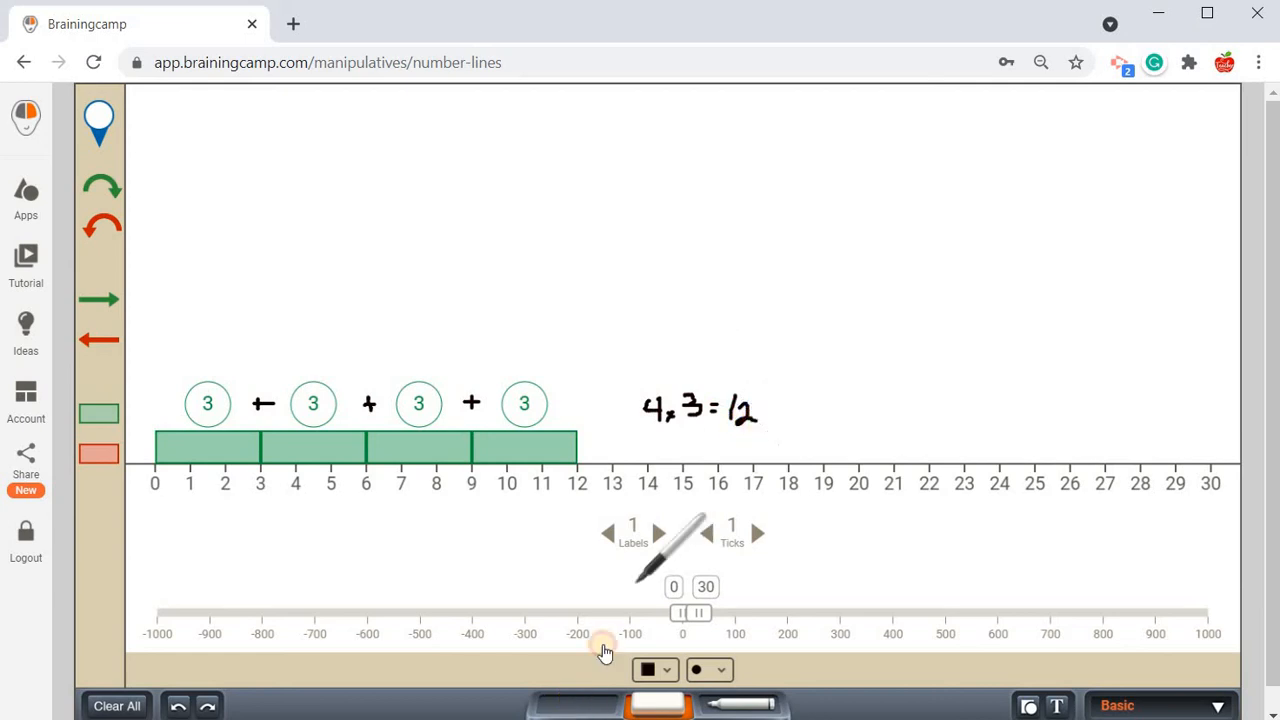
Put the pen away and place a marker at 12 on the number line.
{"action": "left_click", "coordinate": [578, 705]}
{"action": "mouse_move", "coordinate": [138, 197]}
{"action": "left_mouse_down"}
{"action": "mouse_move", "coordinate": [131, 183]}
{"action": "mouse_move", "coordinate": [155, 245]}
{"action": "mouse_move", "coordinate": [349, 250]}
{"action": "left_mouse_up"}
{"action": "mouse_move", "coordinate": [360, 256]}
{"action": "left_mouse_down"}
{"action": "mouse_move", "coordinate": [534, 260]}
{"action": "mouse_move", "coordinate": [580, 285]}
{"action": "left_mouse_up"}
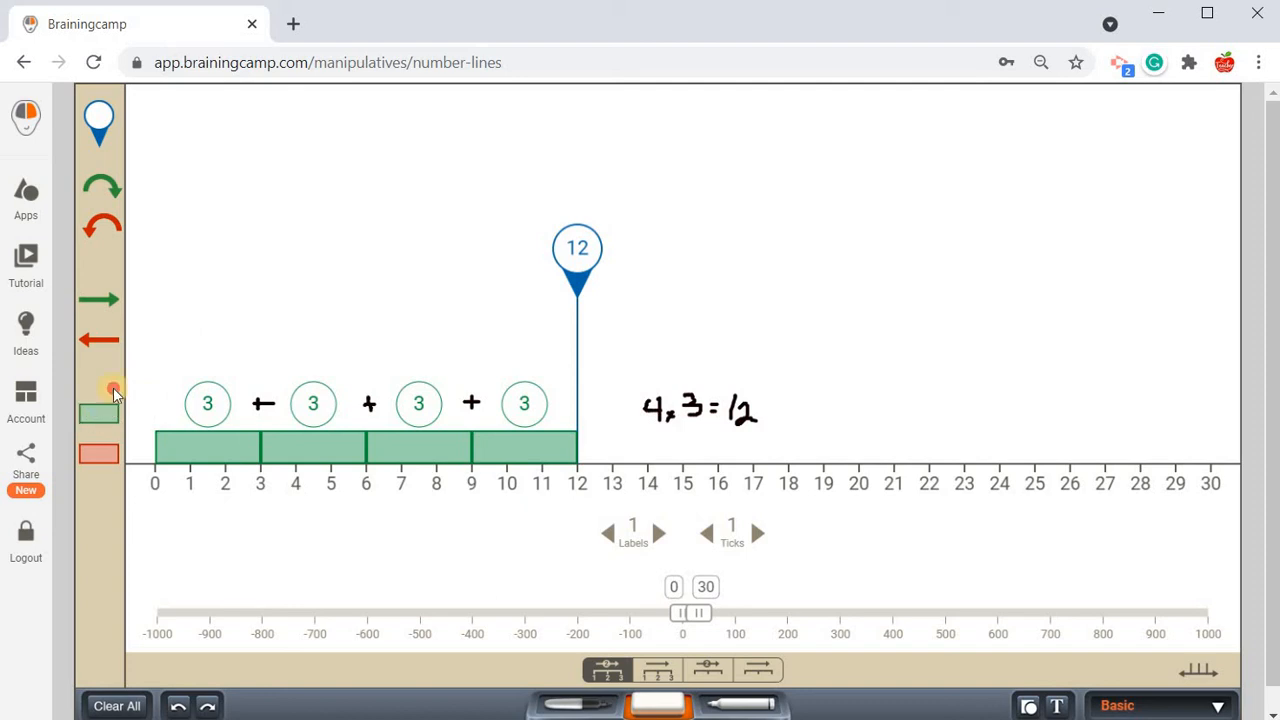
Add another green bar above the bars of 3 and set its length to 12.
{"action": "left_click_drag", "start_coordinate": [113, 393], "coordinate": [225, 324]}
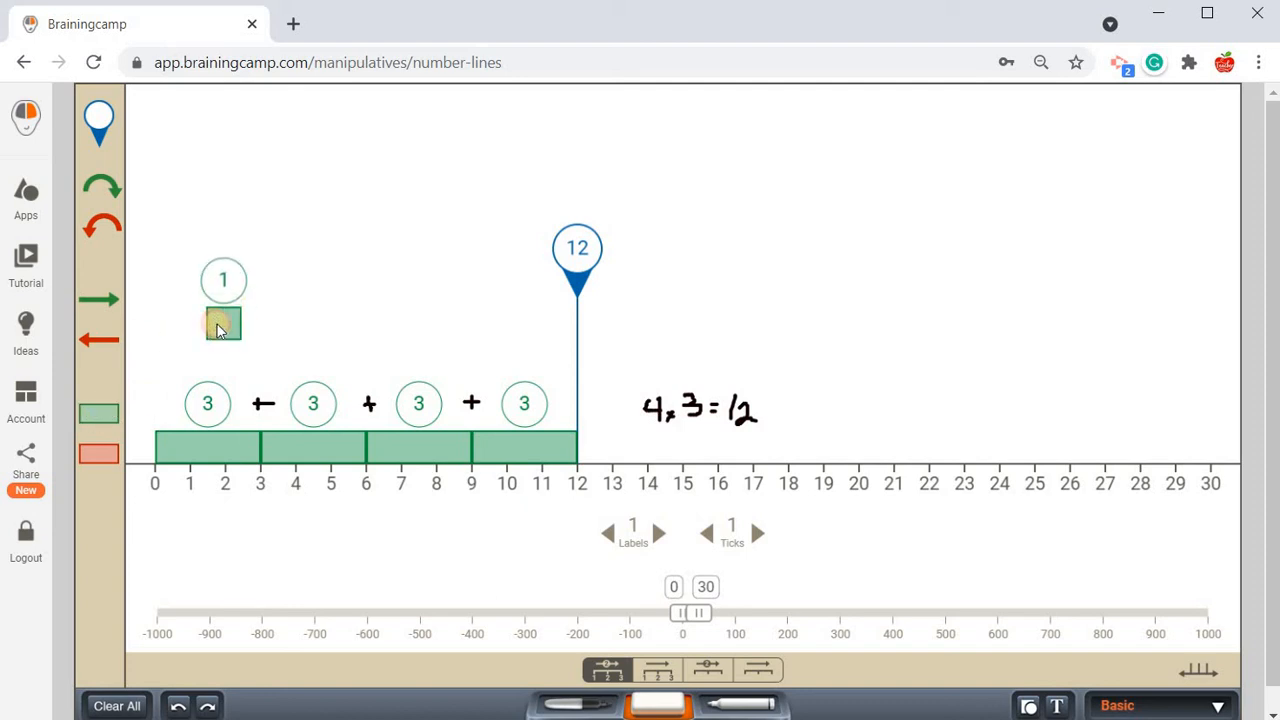
{"action": "left_click", "coordinate": [226, 323]}
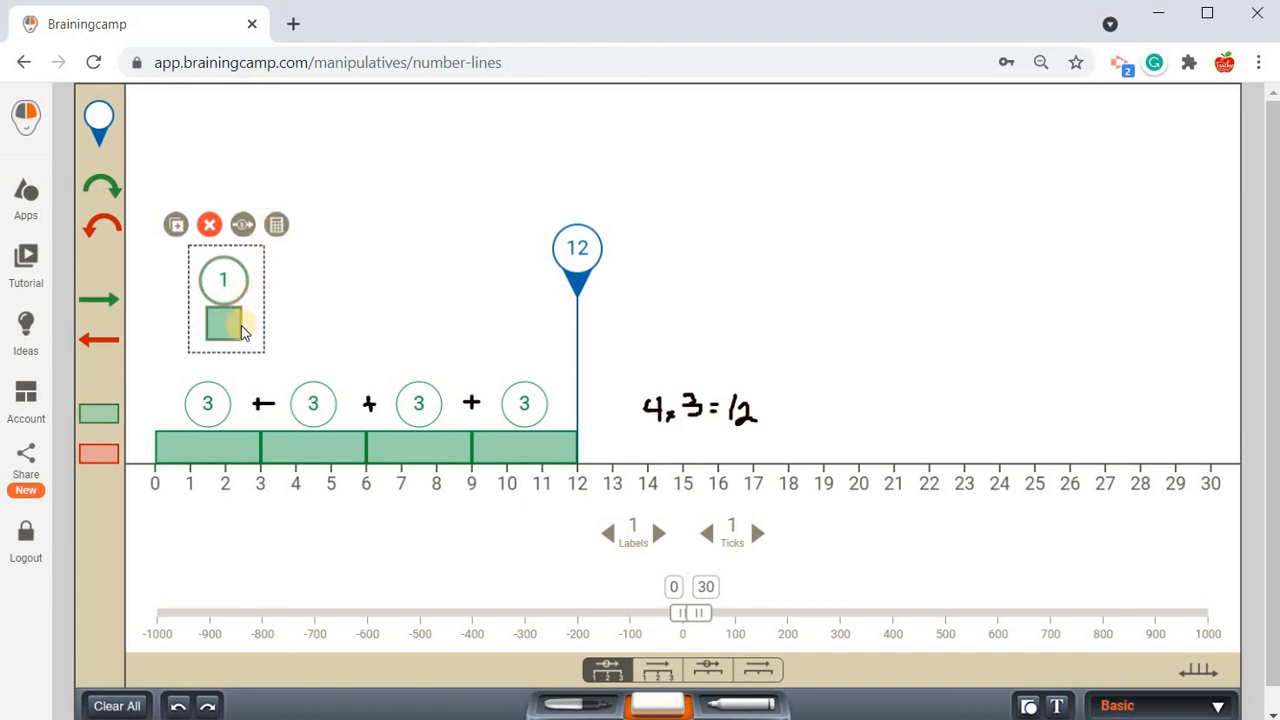
{"action": "left_click_drag", "start_coordinate": [241, 326], "coordinate": [277, 248]}
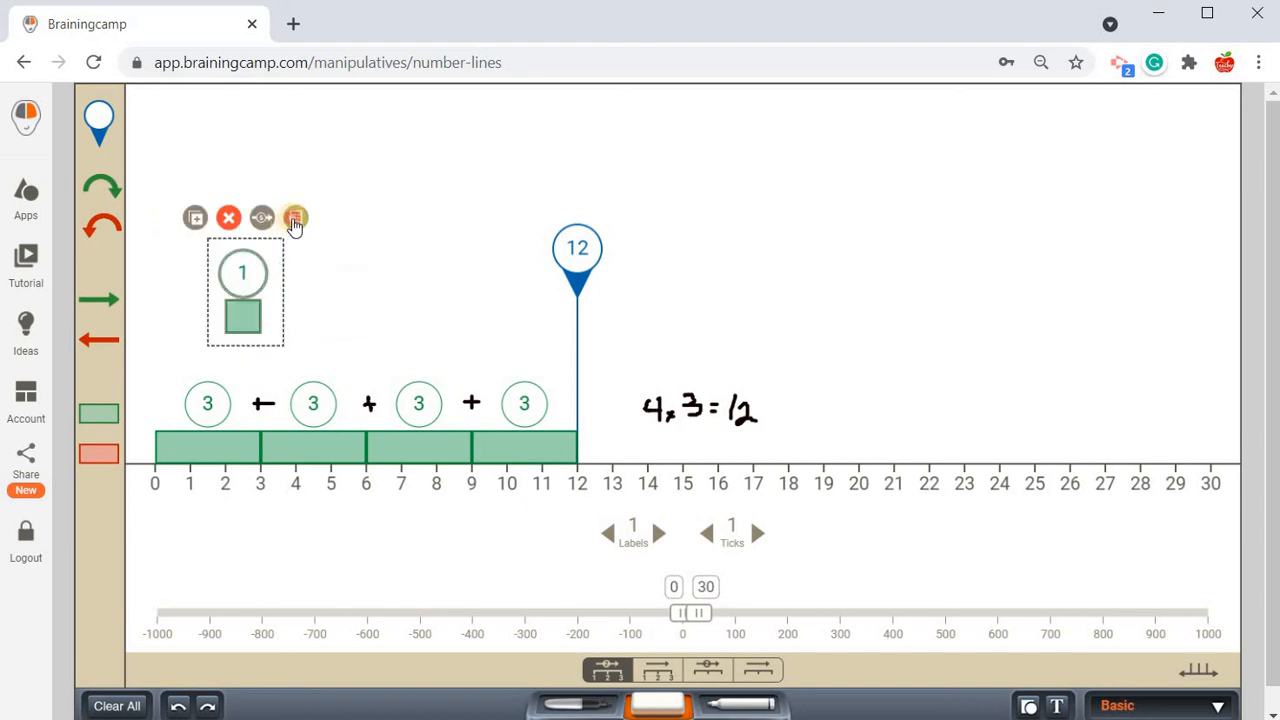
{"action": "left_click", "coordinate": [295, 219]}
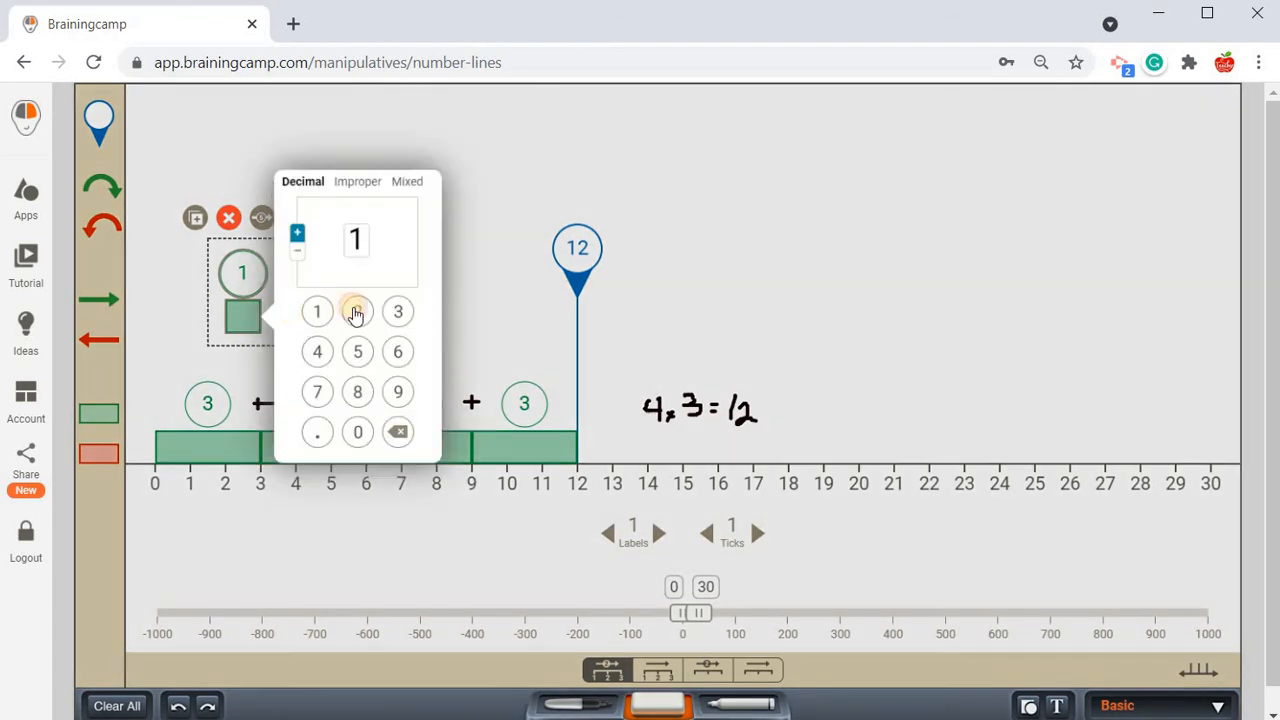
{"action": "left_click", "coordinate": [360, 308]}
{"action": "left_click", "coordinate": [462, 322]}
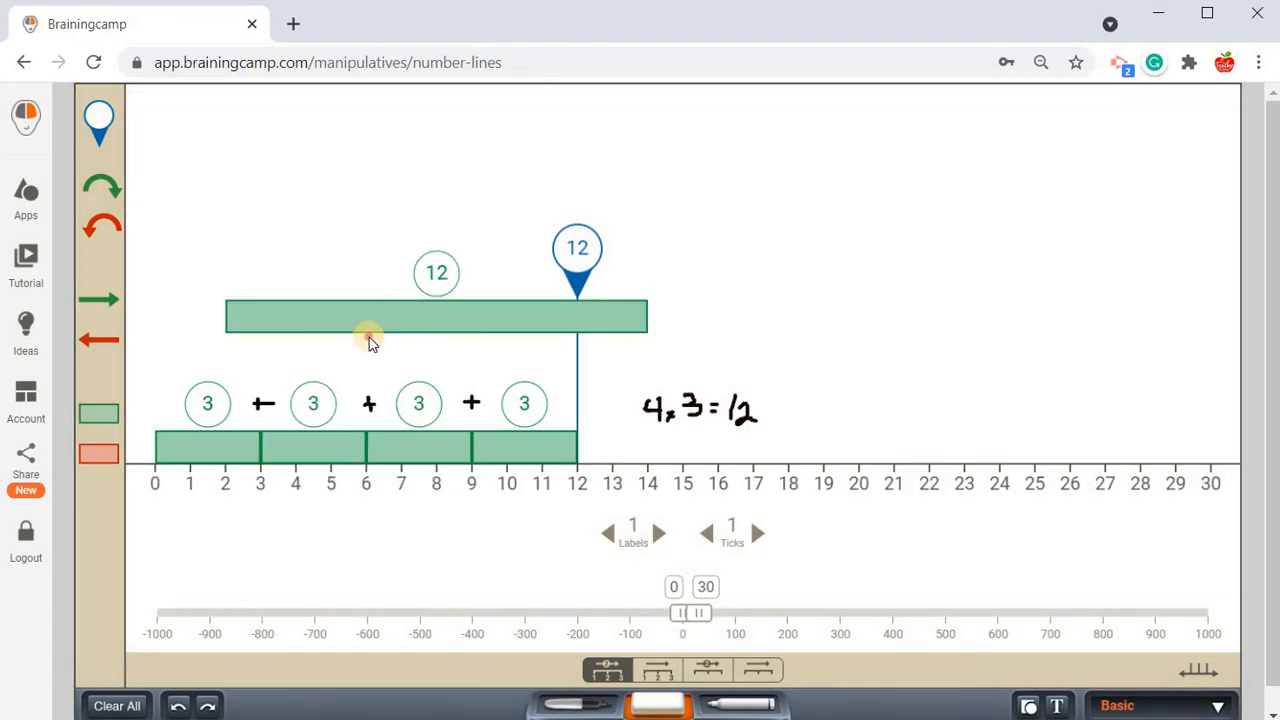
Align the bar of 12 from 0 to the marker, above the labels of the four bars of 3.
{"action": "left_click_drag", "start_coordinate": [368, 332], "coordinate": [356, 380]}
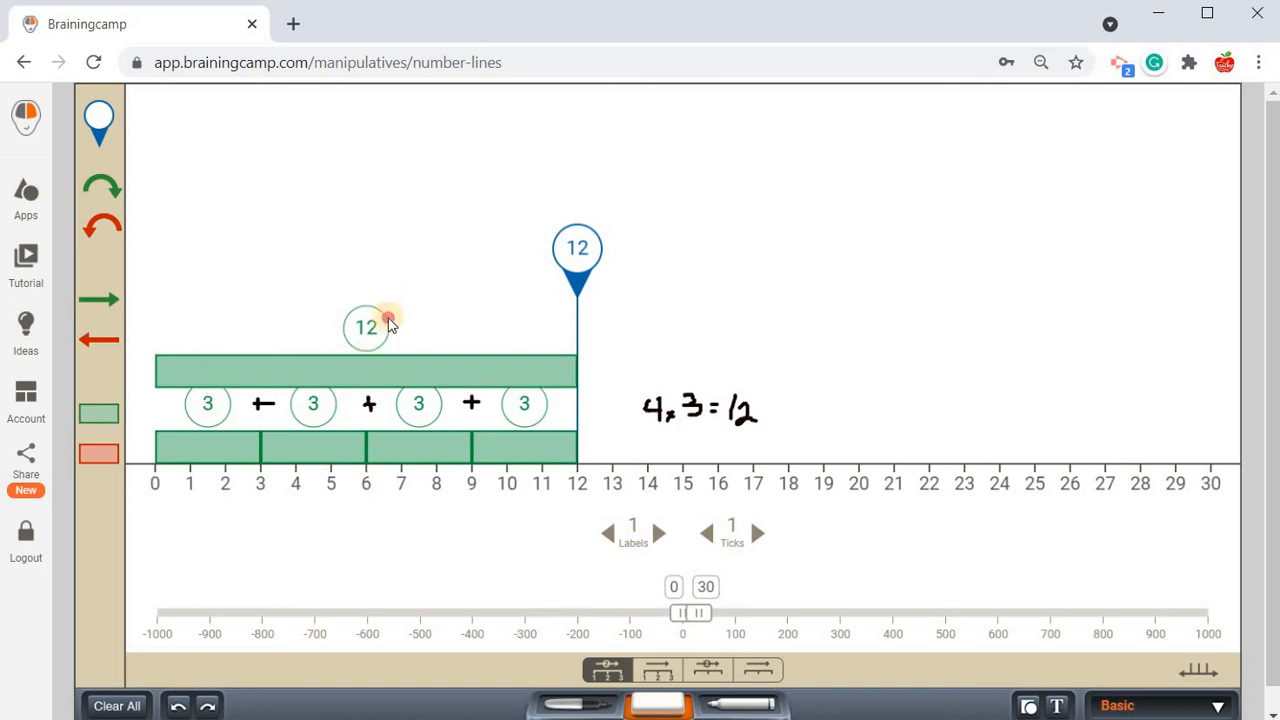
{"action": "left_click_drag", "start_coordinate": [388, 322], "coordinate": [380, 320]}
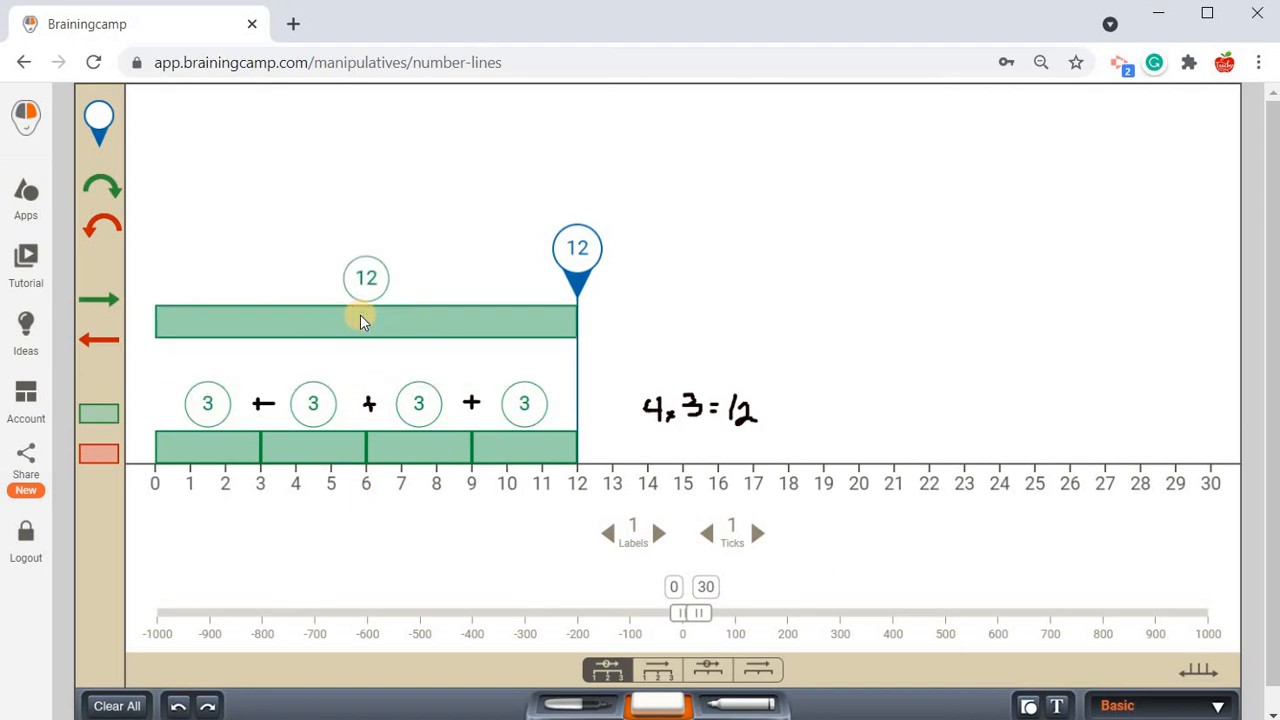
{"action": "left_click", "coordinate": [362, 320]}
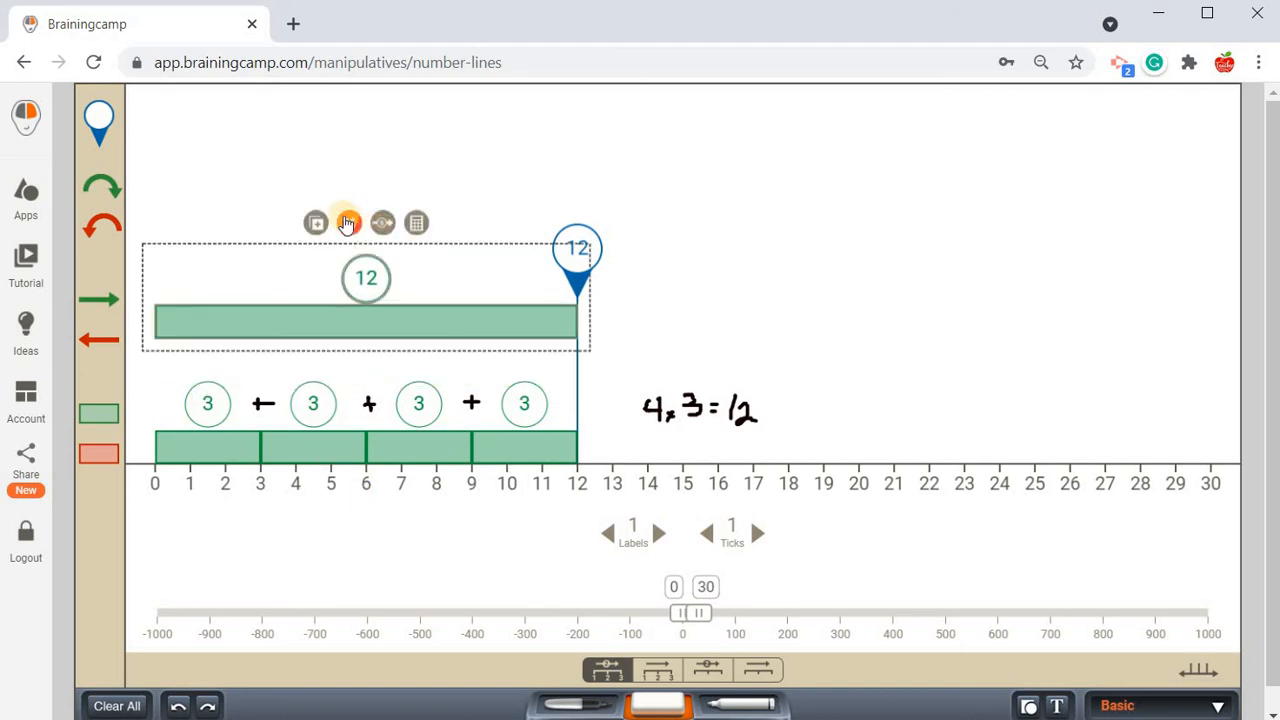
{"action": "left_click", "coordinate": [350, 530]}
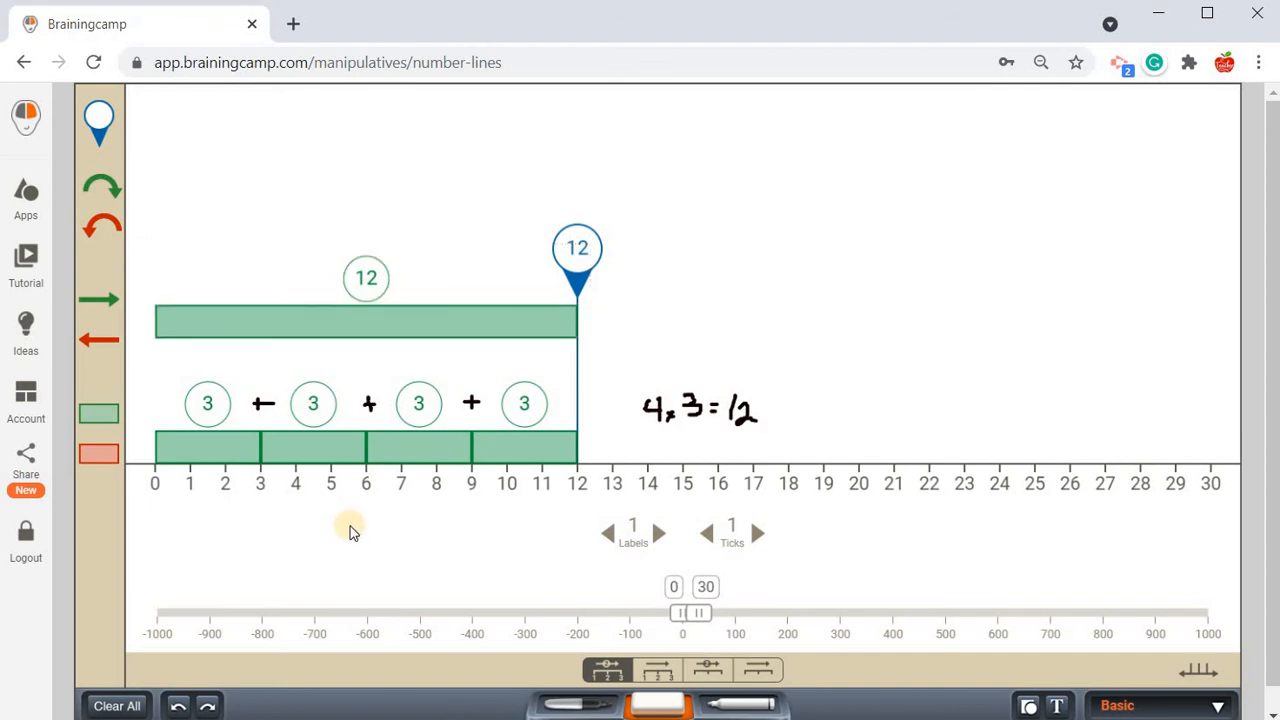